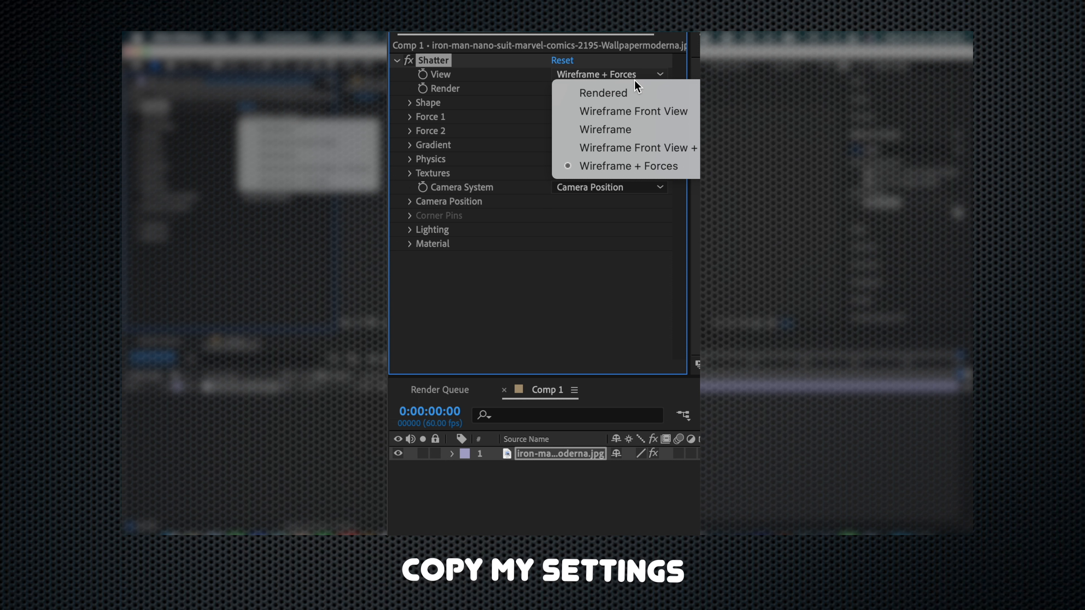
Set the Shatter effect's View to Rendered and keep Render at All.
click(637, 92)
click(637, 90)
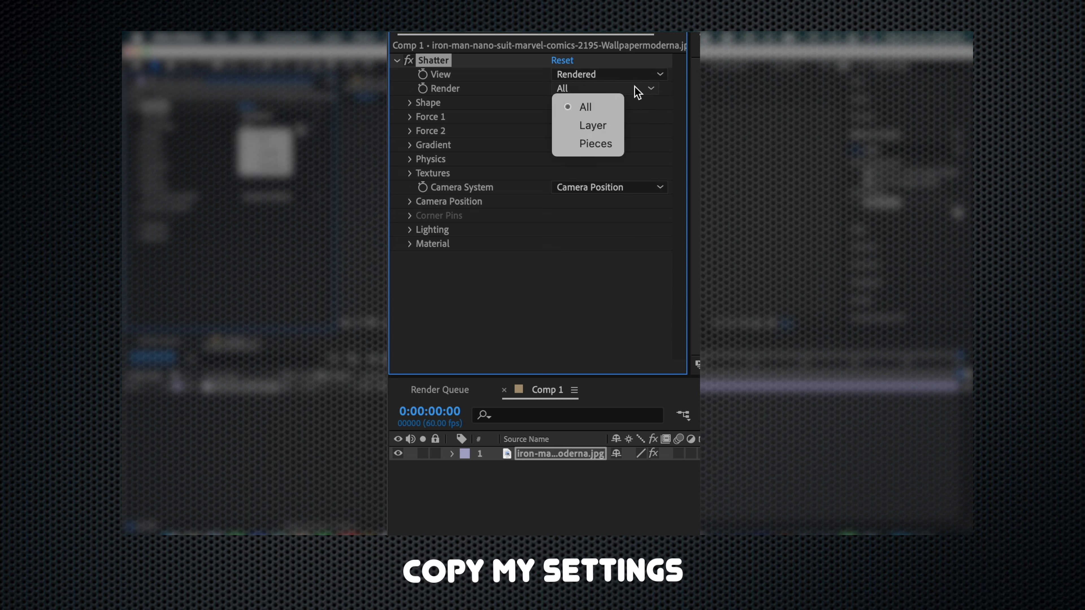
click(637, 93)
Set the Shatter shape pattern to Glass with 20 repetitions.
click(411, 103)
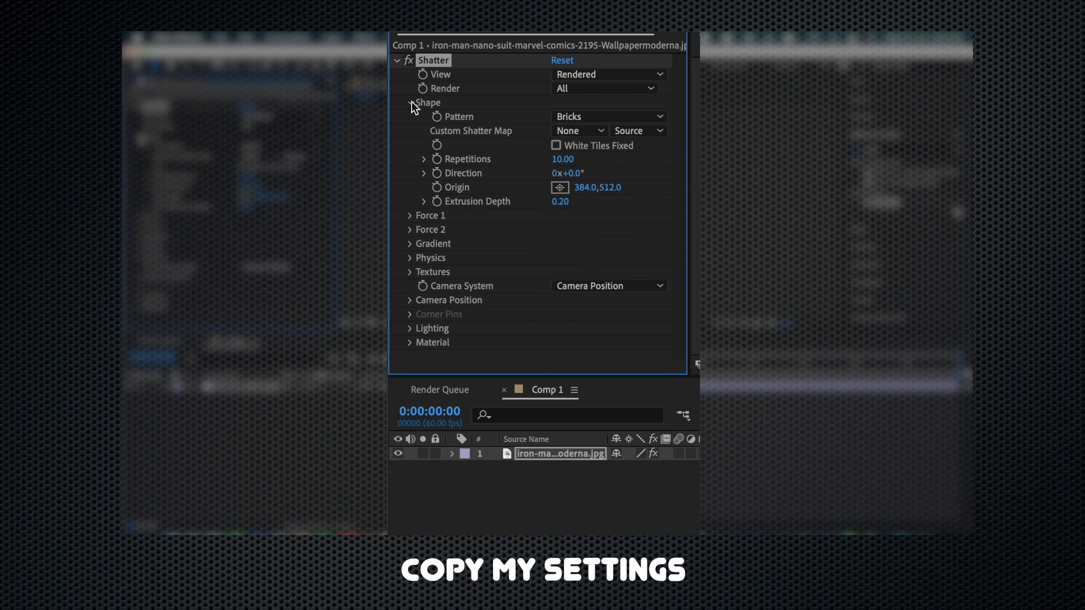
click(577, 114)
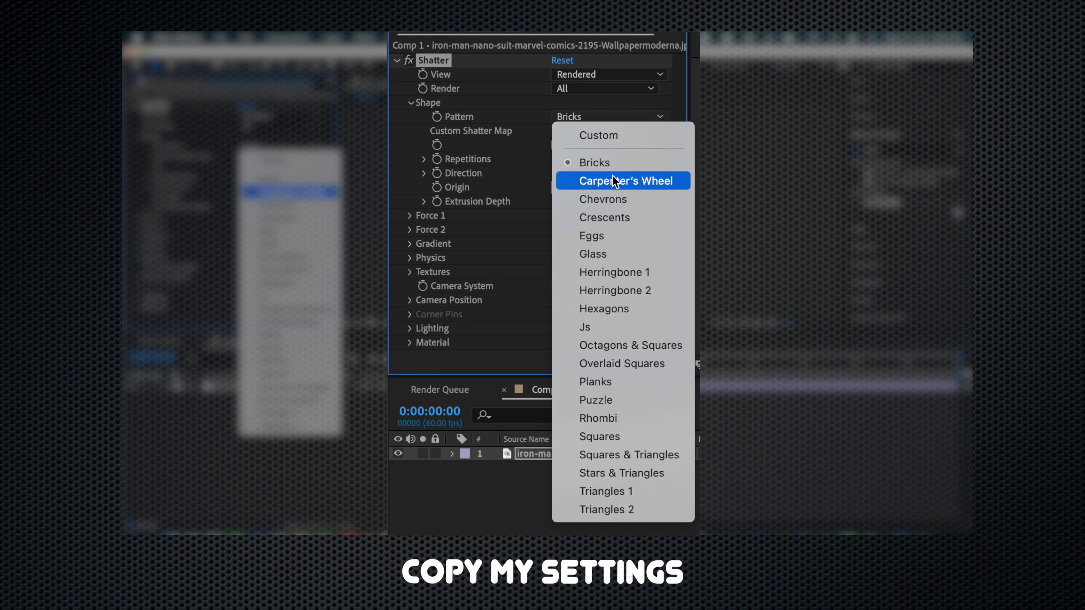
click(624, 253)
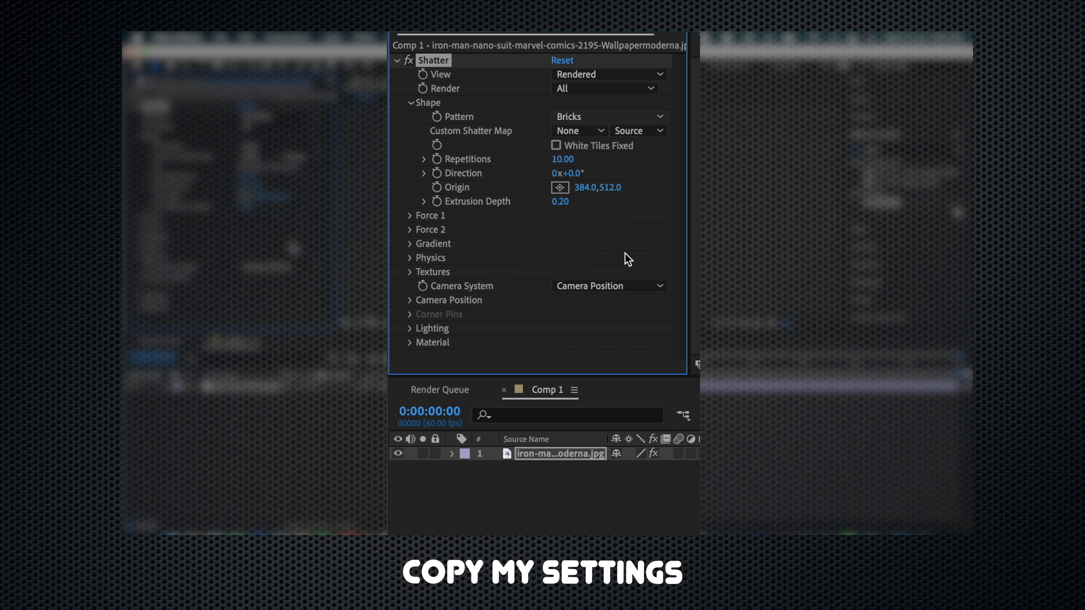
click(563, 160)
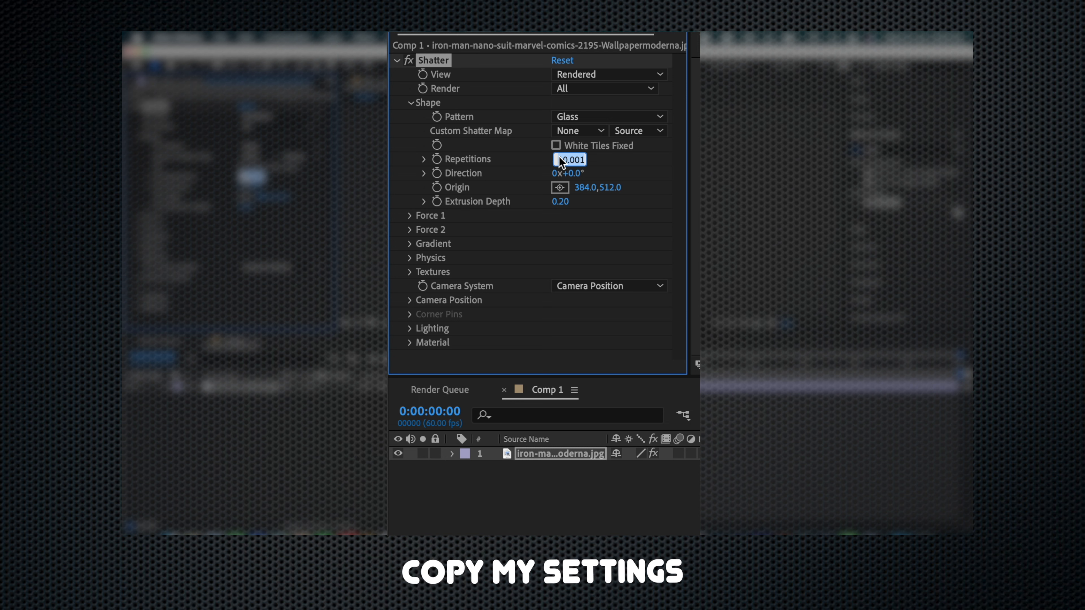
text(20)
key(Return)
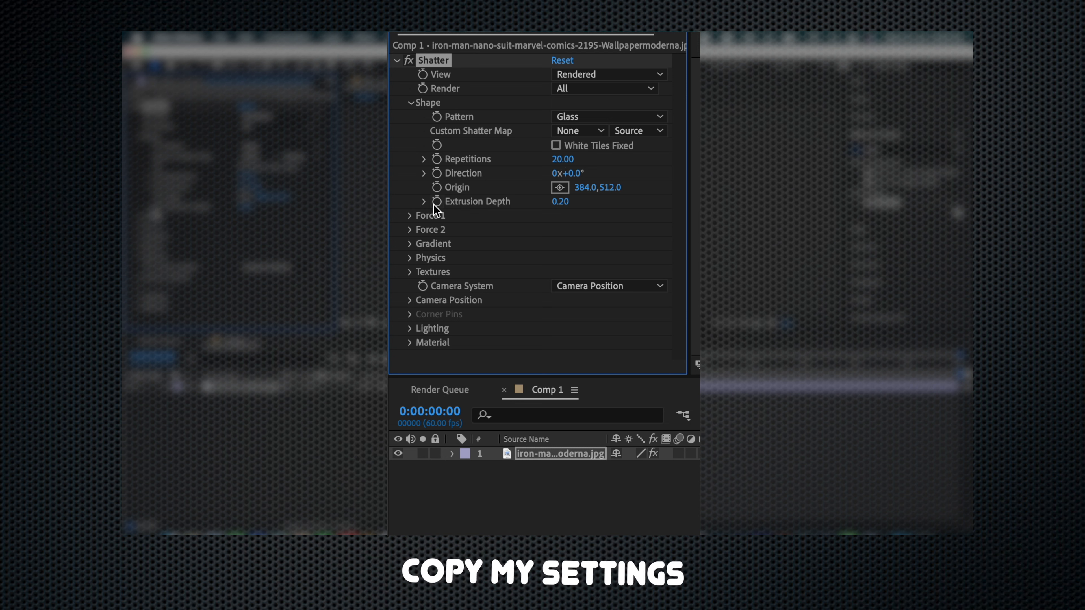
Set Force 1's depth to -0.45 and keyframe its radius from 0 at the first frame to 2.45 at frame 12.
click(410, 216)
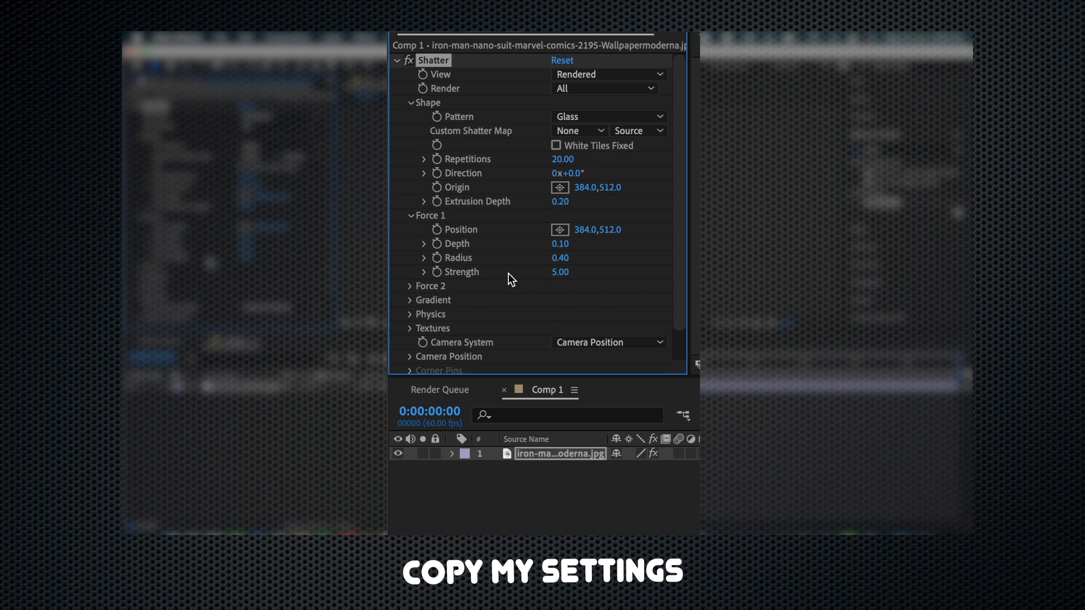
click(563, 245)
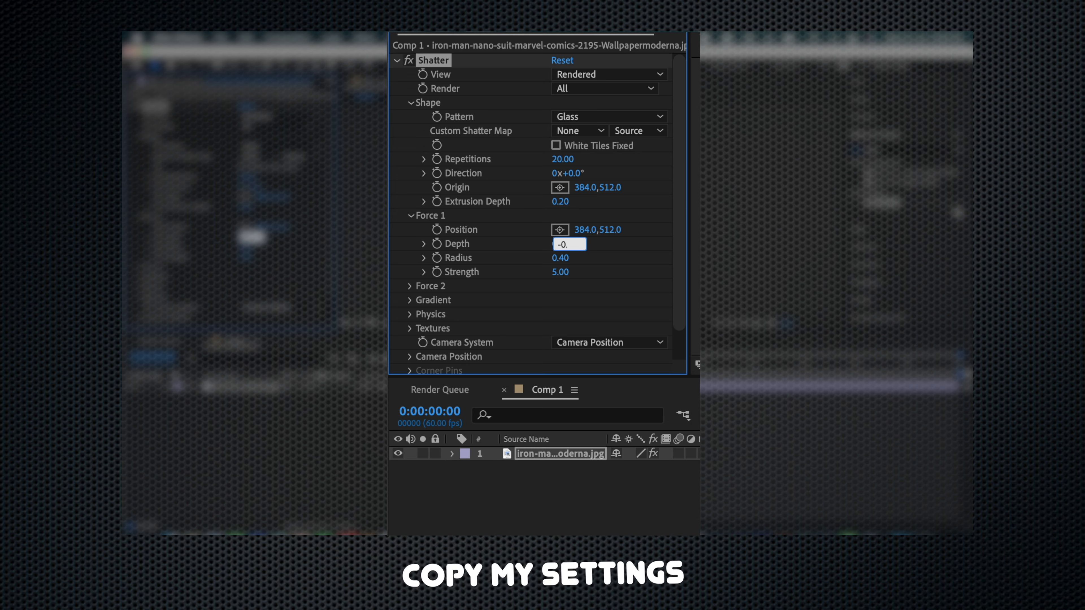
text(-0.45)
key(Return)
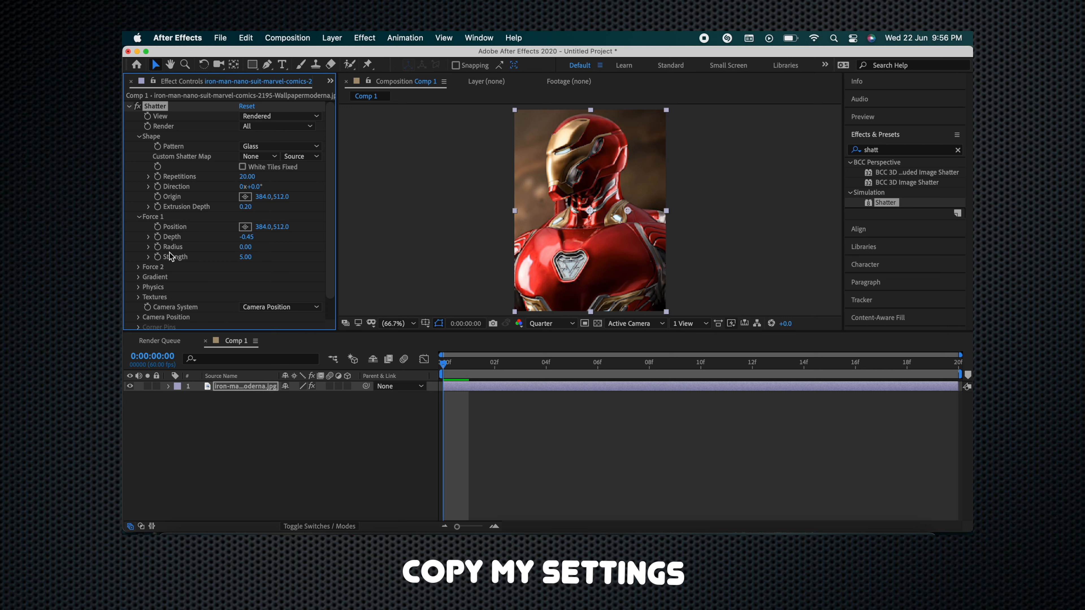
drag(455, 367, 758, 374)
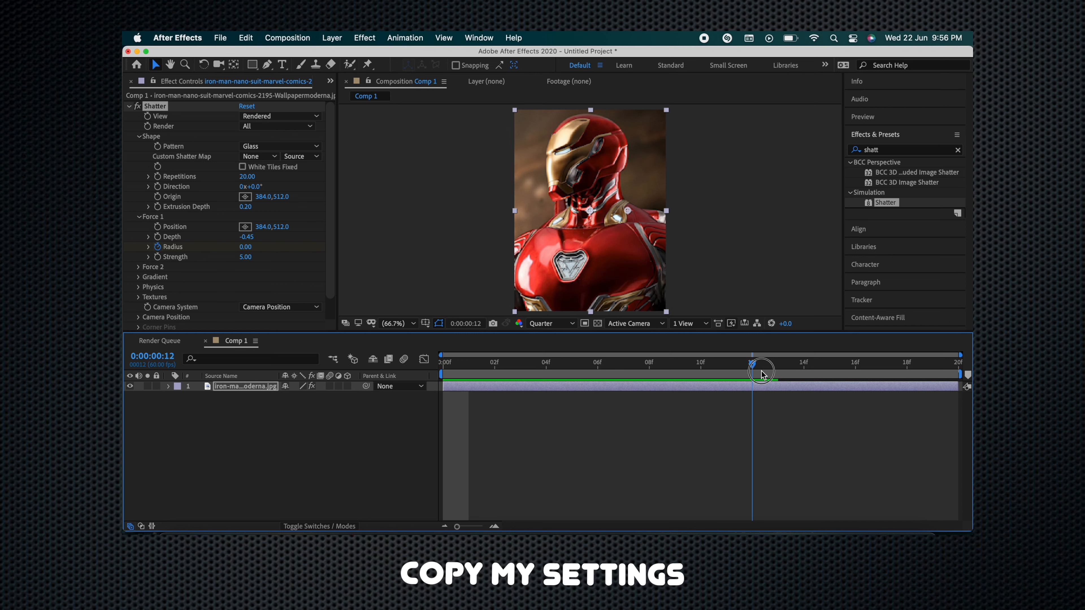
click(246, 247)
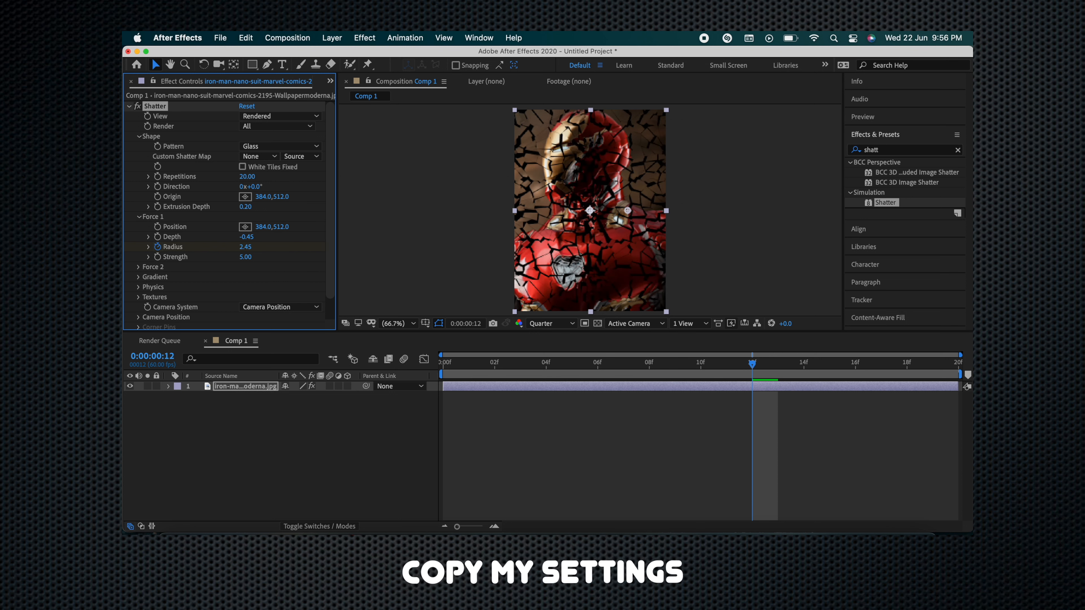
Scrub through and play back the composition to check the shatter animation.
drag(445, 364, 922, 386)
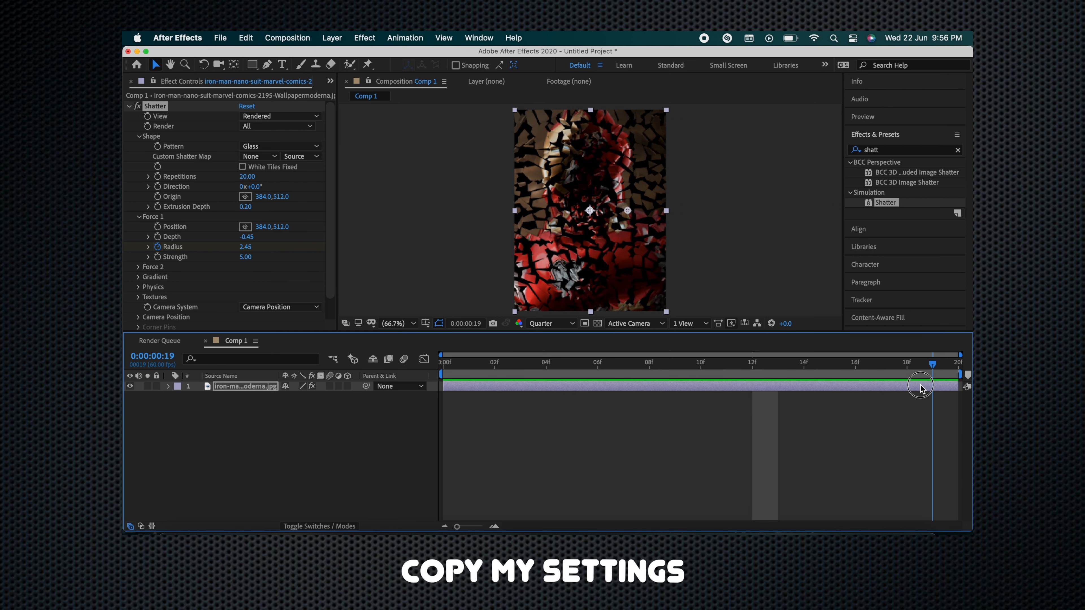
click(921, 385)
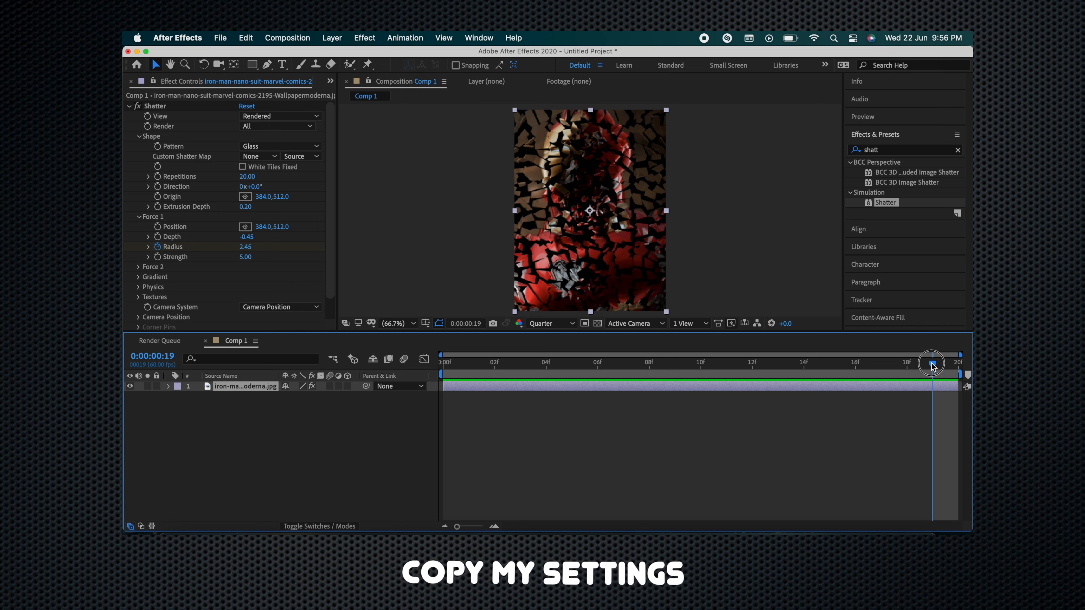
click(950, 366)
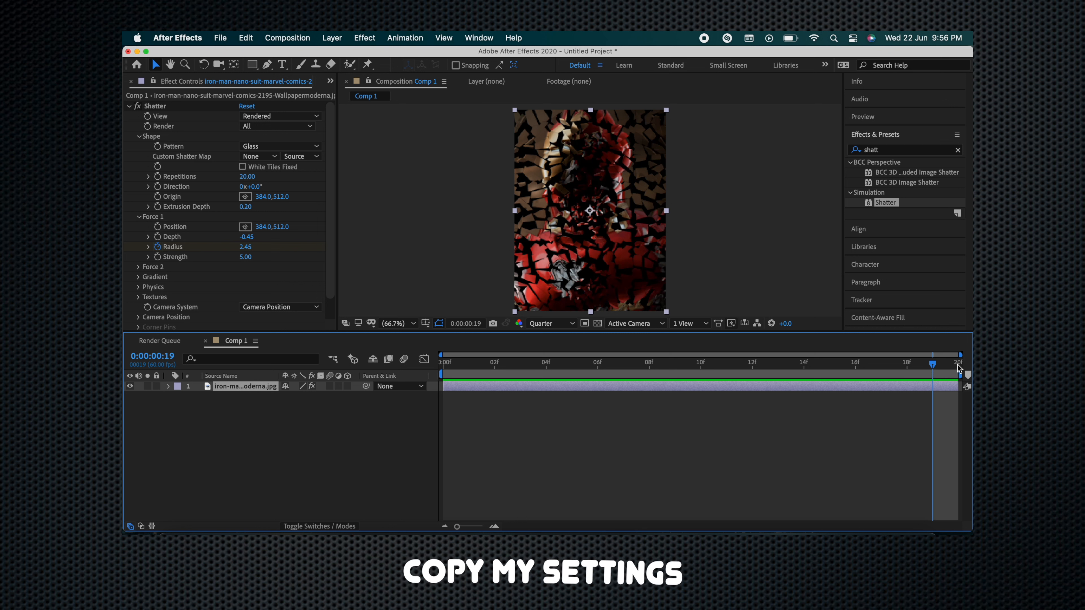
key(space)
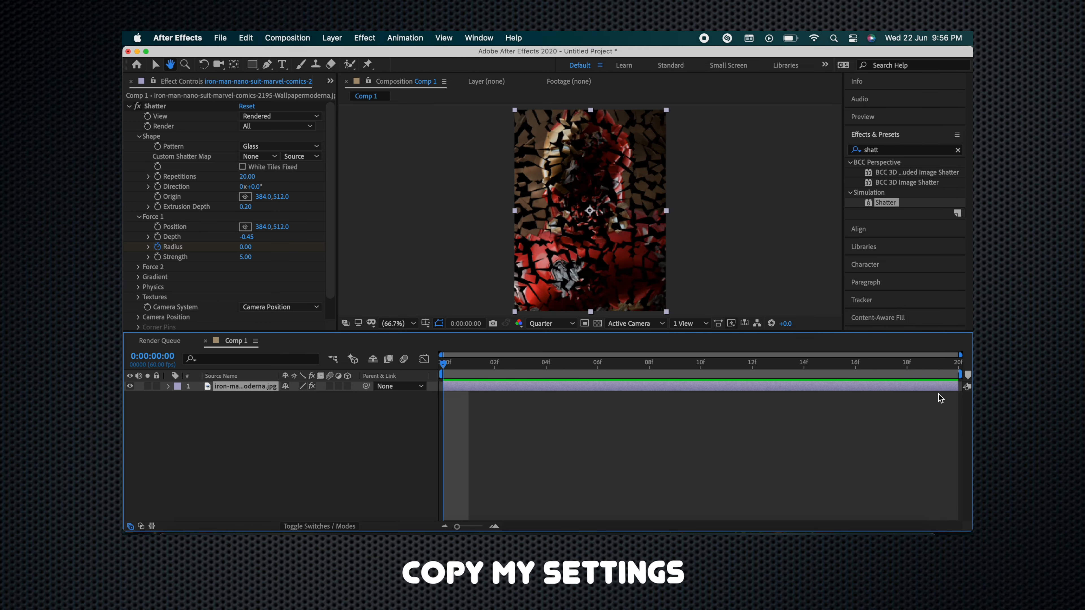
key(space)
key(space)
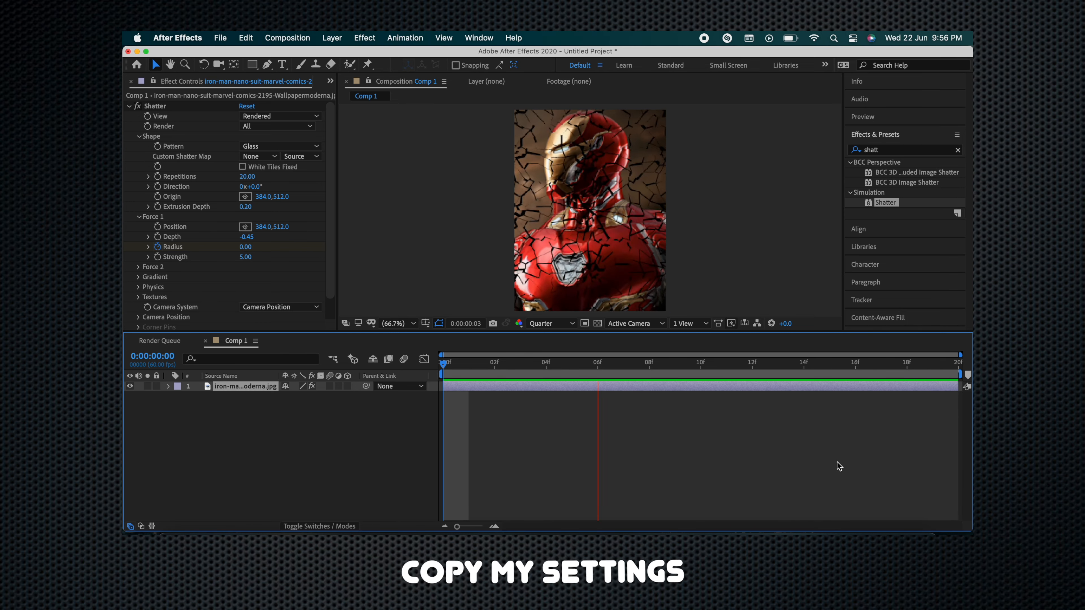
Move the second Radius keyframe to frame 10 and apply Easy Ease to both Radius keyframes.
scroll(812, 436, up, 2)
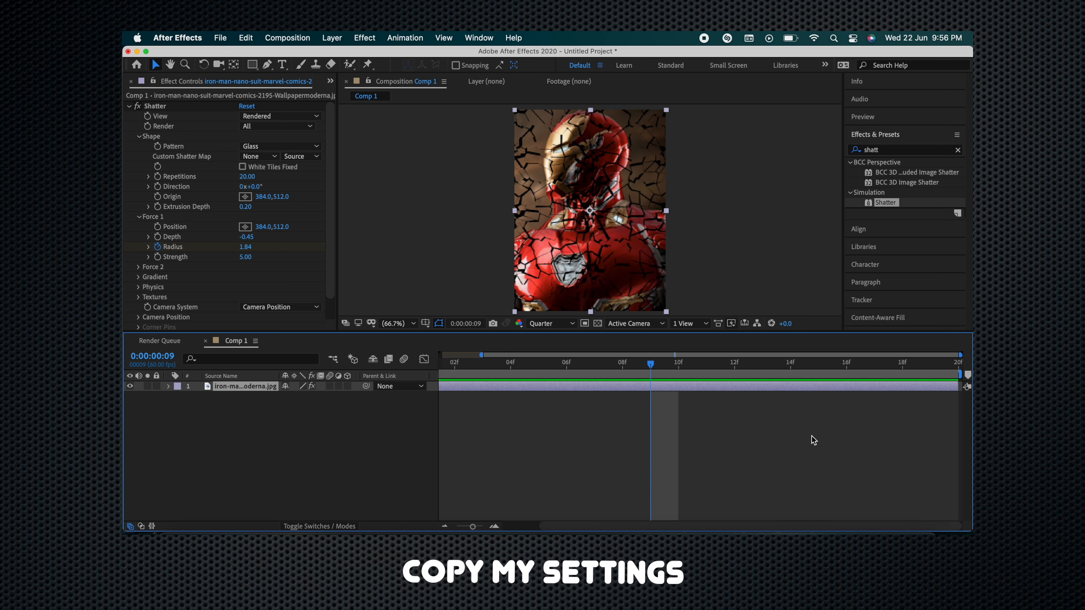
scroll(820, 436, down, 2)
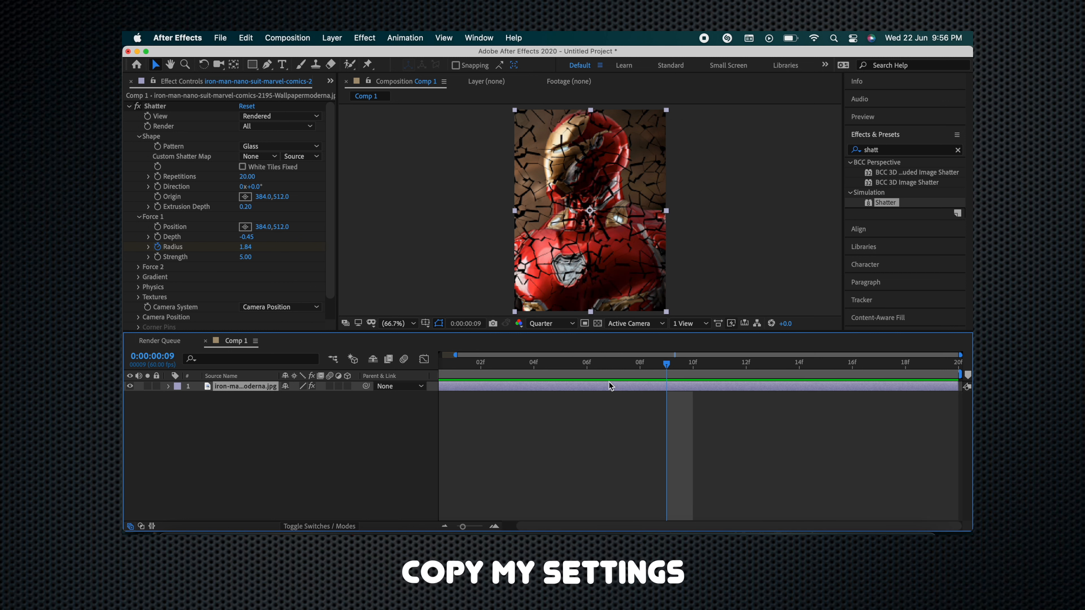
key(u)
drag(747, 408, 428, 425)
scroll(696, 418, left, 1)
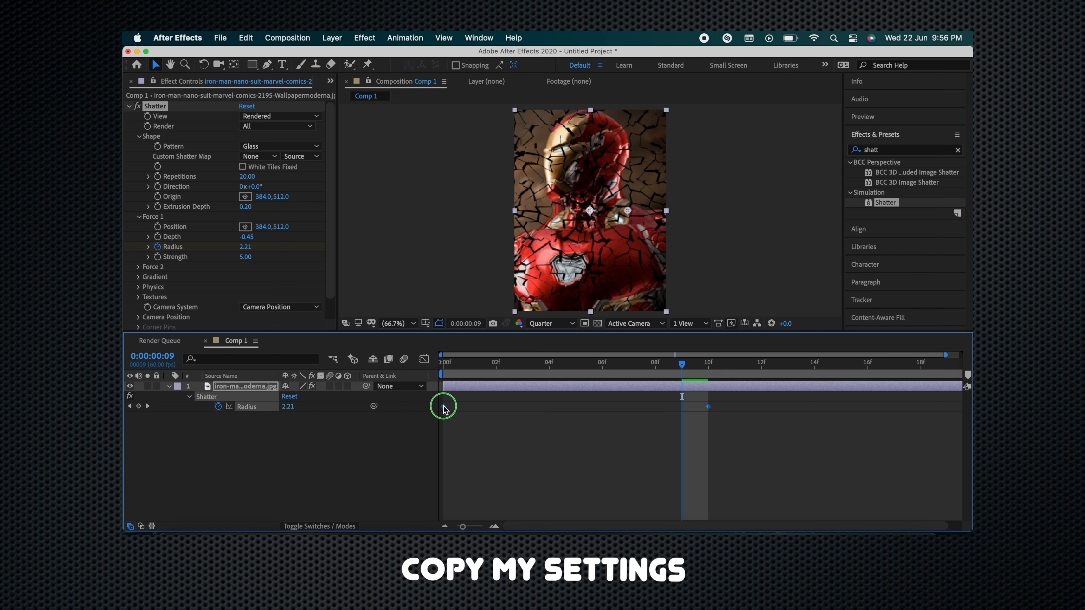
right_click(443, 410)
mouse_move(491, 518)
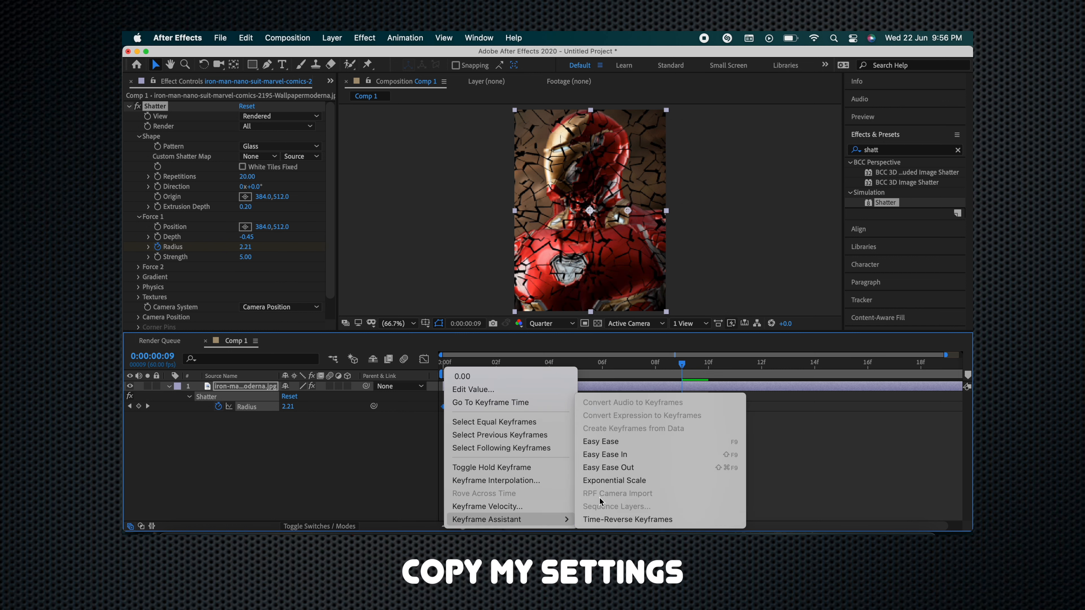
click(617, 444)
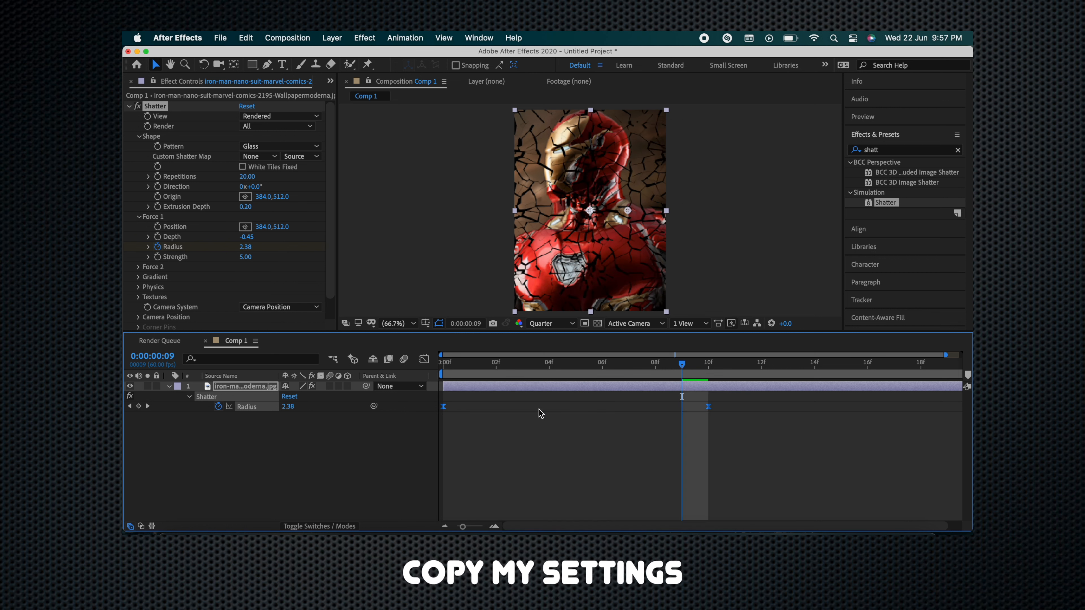
Reshape the Radius curve in the graph editor by pulling both keyframes' easing handles toward the first frame for a fast start and slow finish.
click(424, 360)
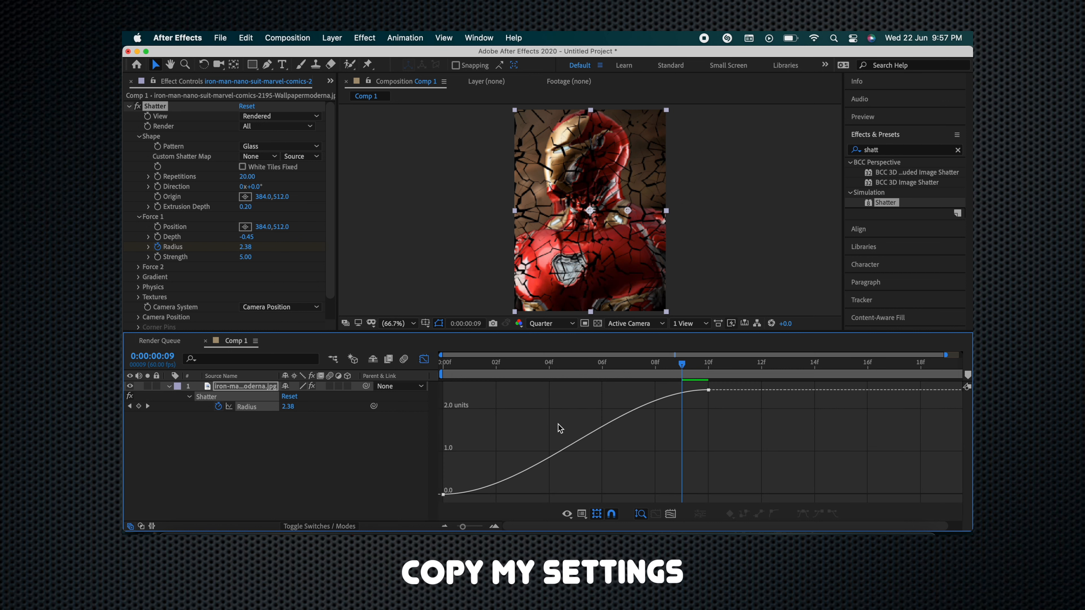
click(575, 444)
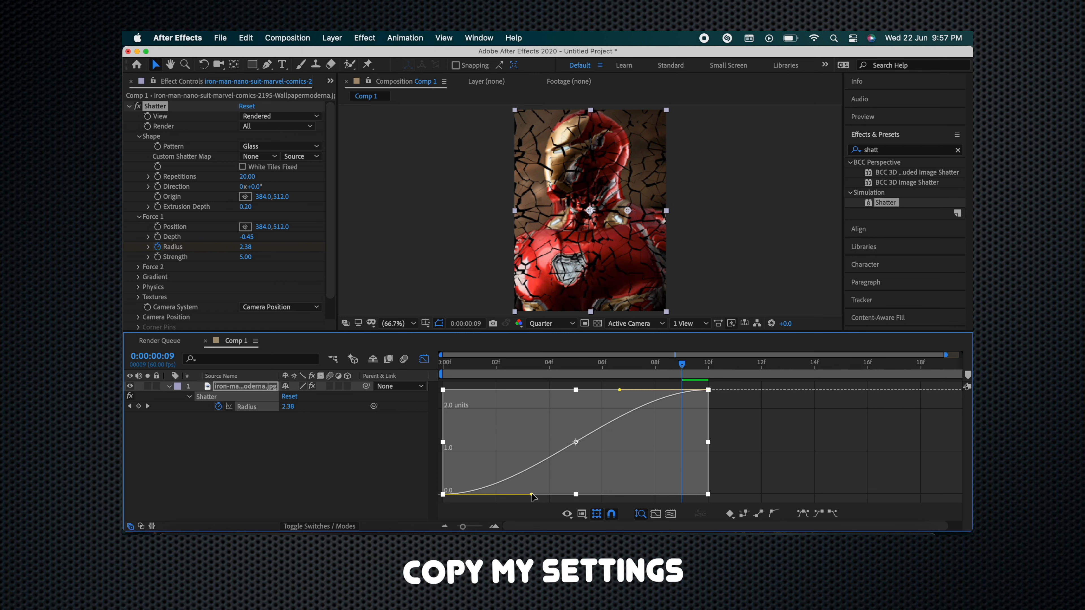
drag(532, 495, 442, 494)
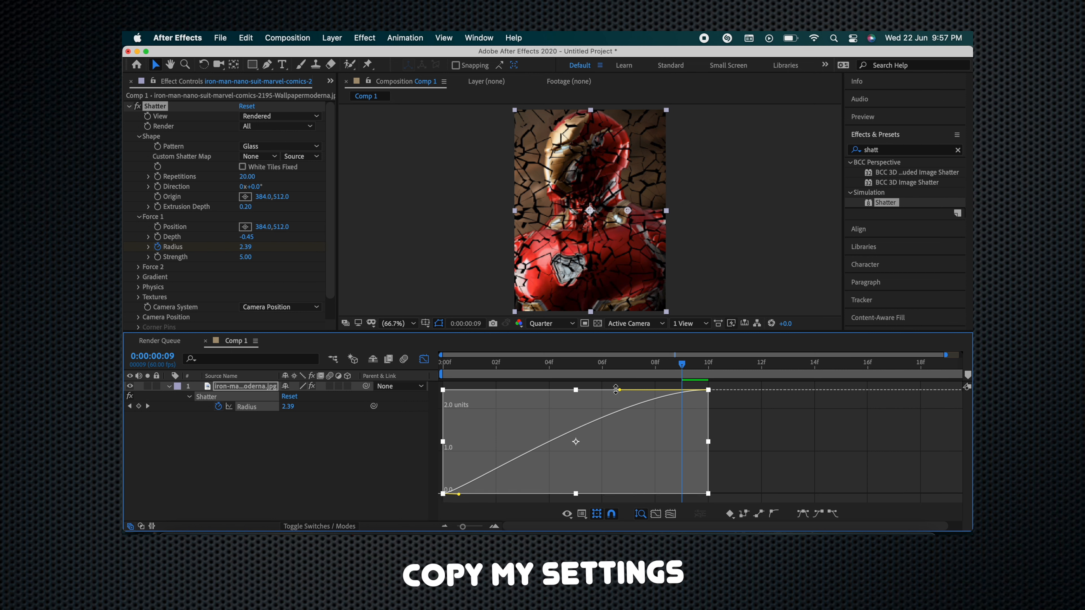
drag(620, 392, 436, 391)
mouse_move(461, 498)
mouse_down()
mouse_move(702, 497)
mouse_move(441, 494)
mouse_up()
click(424, 360)
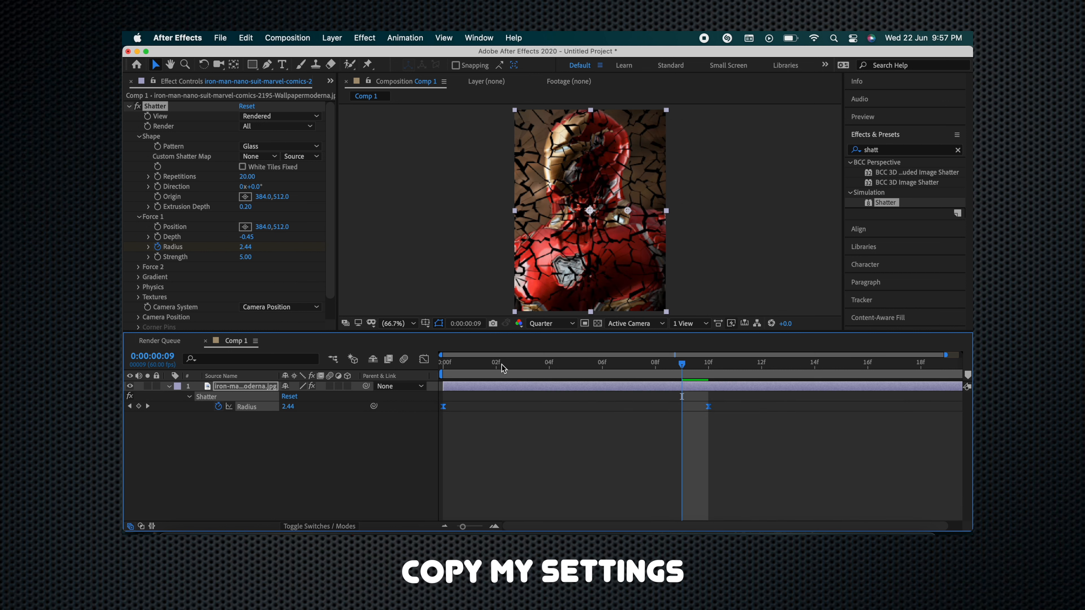
Preview the shatter animation with the reshaped Radius easing.
drag(502, 364, 947, 428)
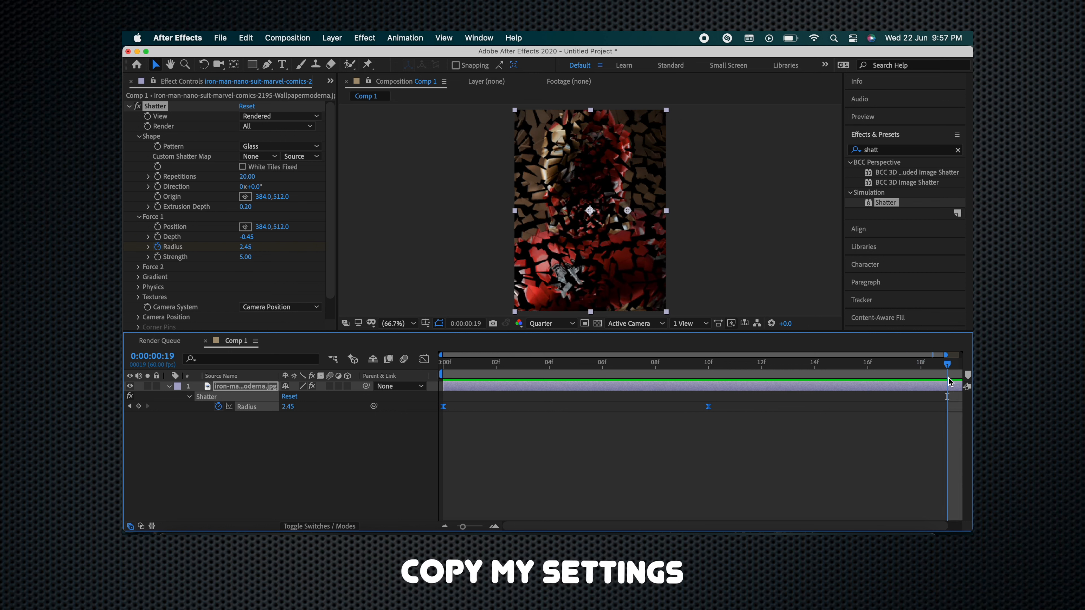
drag(953, 367, 968, 364)
key(space)
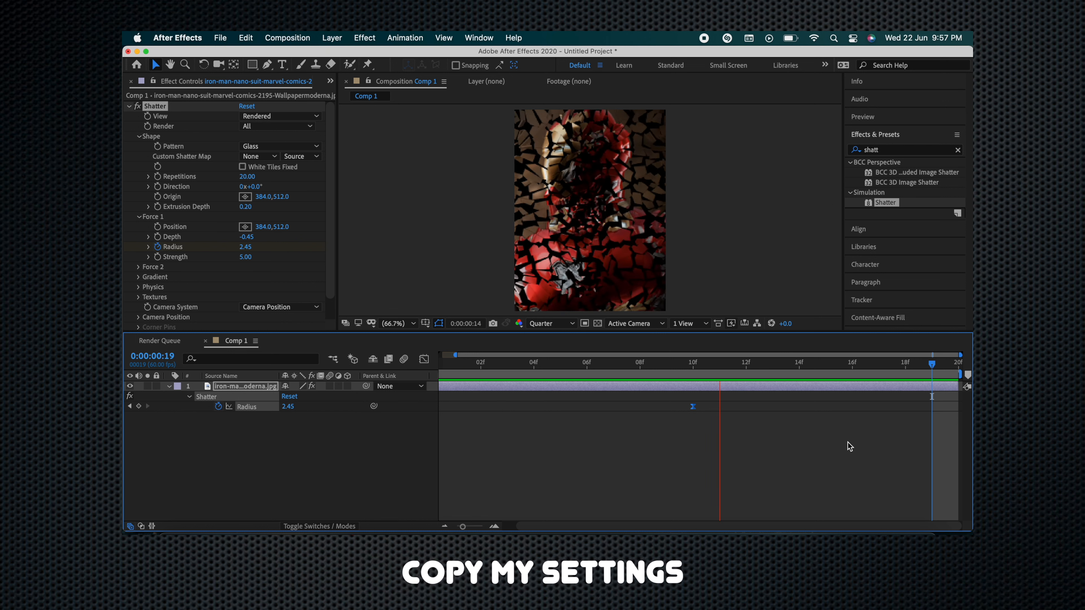
key(space)
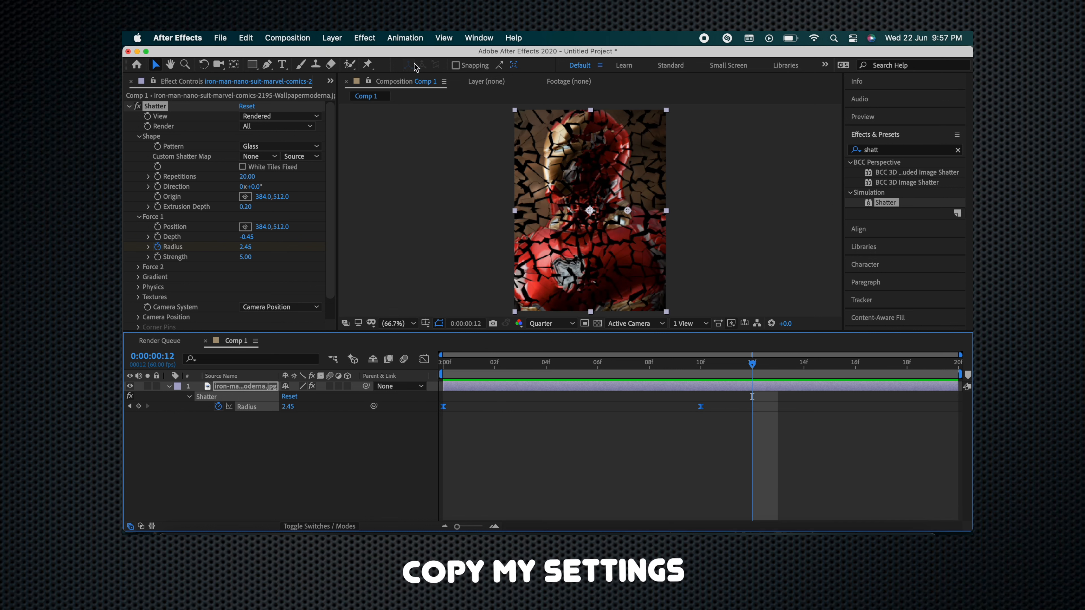
Set the composition's duration to 1 second 20 frames and extend the image layer to the composition's end.
click(312, 37)
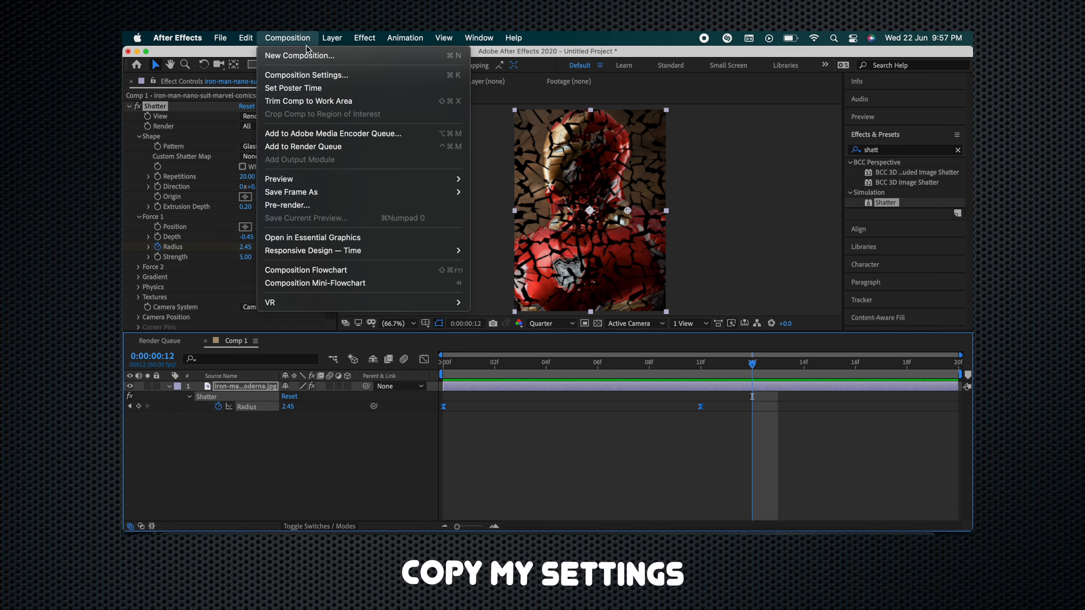
click(314, 73)
click(505, 358)
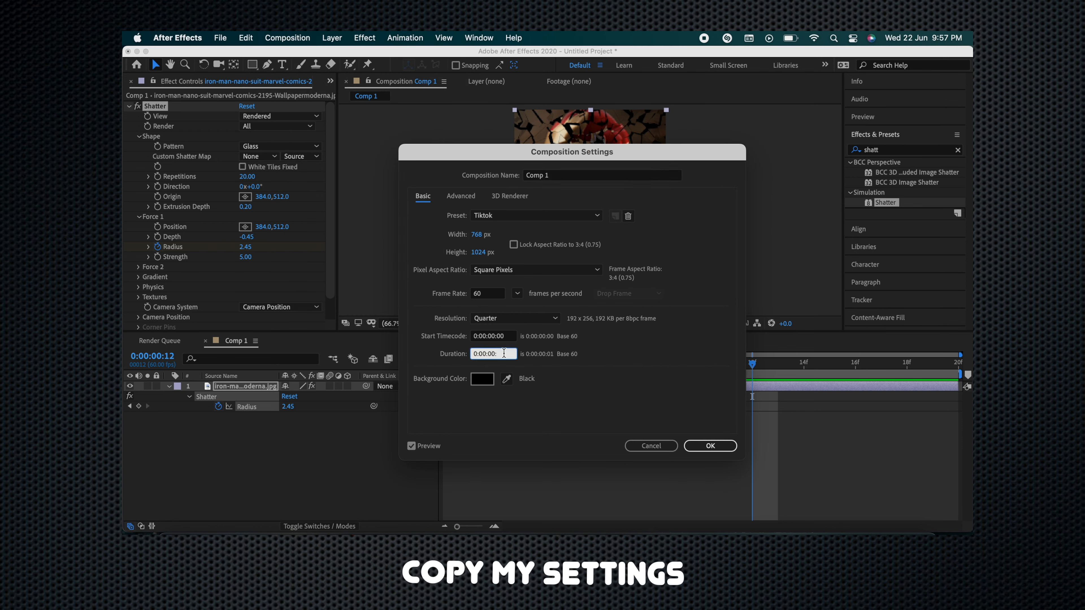
key(Return)
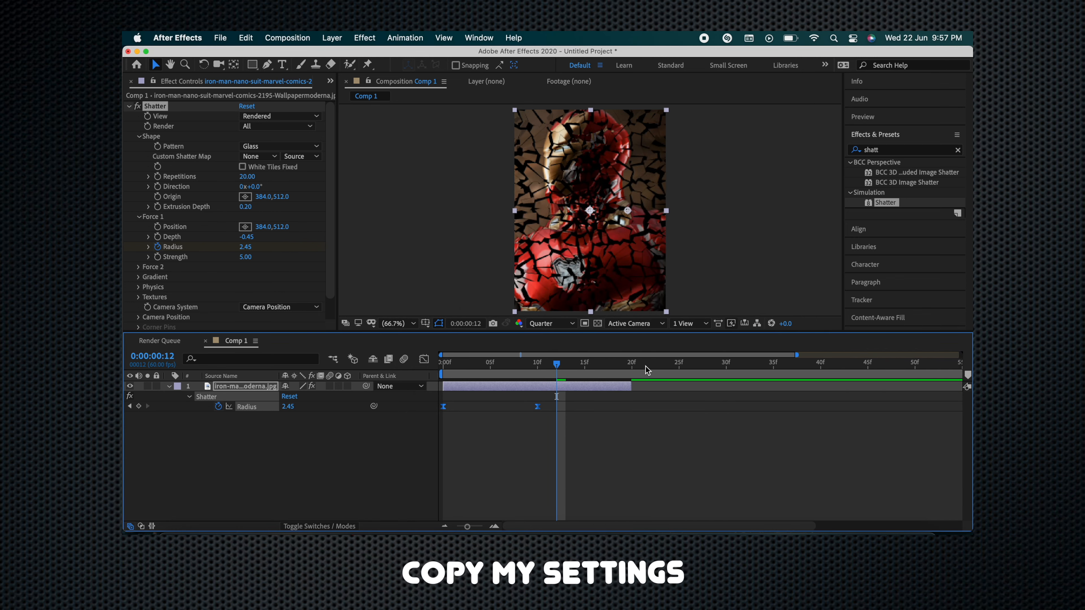
scroll(684, 391, down, 4)
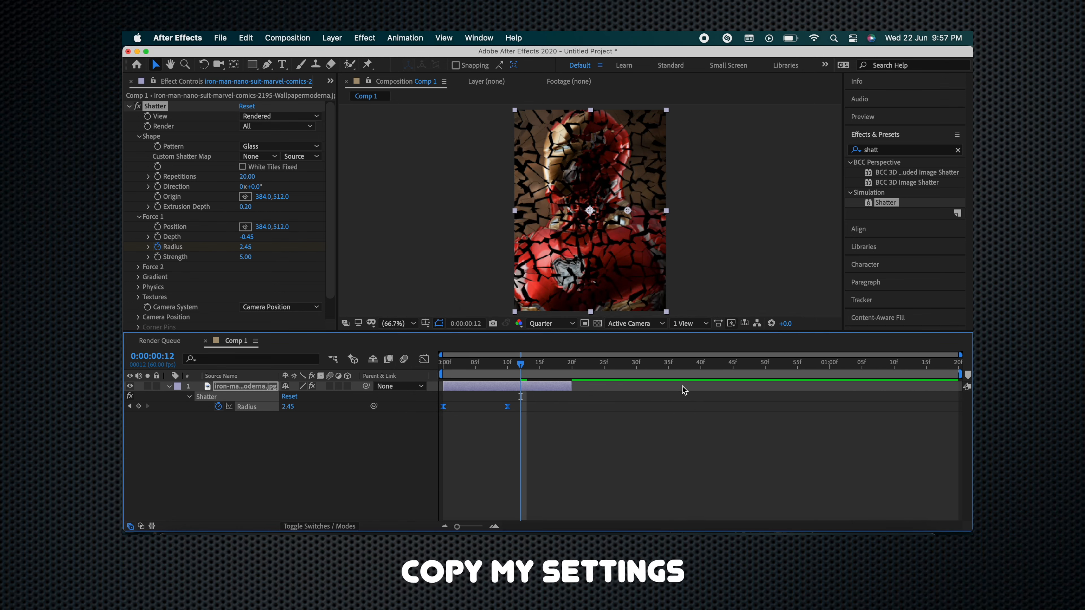
drag(573, 386, 961, 387)
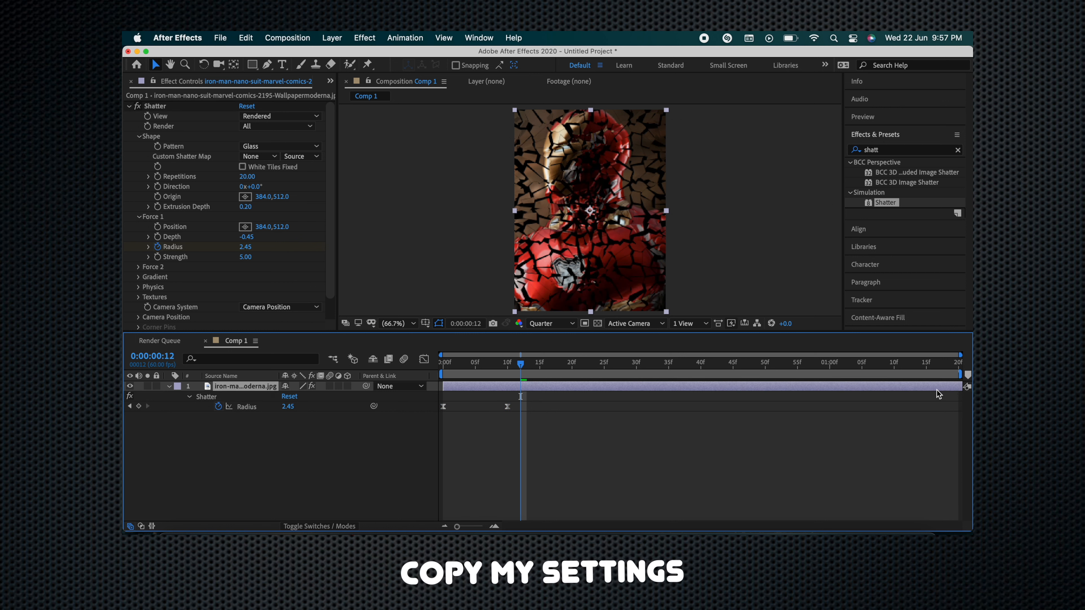
Split the image layer at frame 40 and delete the part after it.
drag(842, 361, 700, 397)
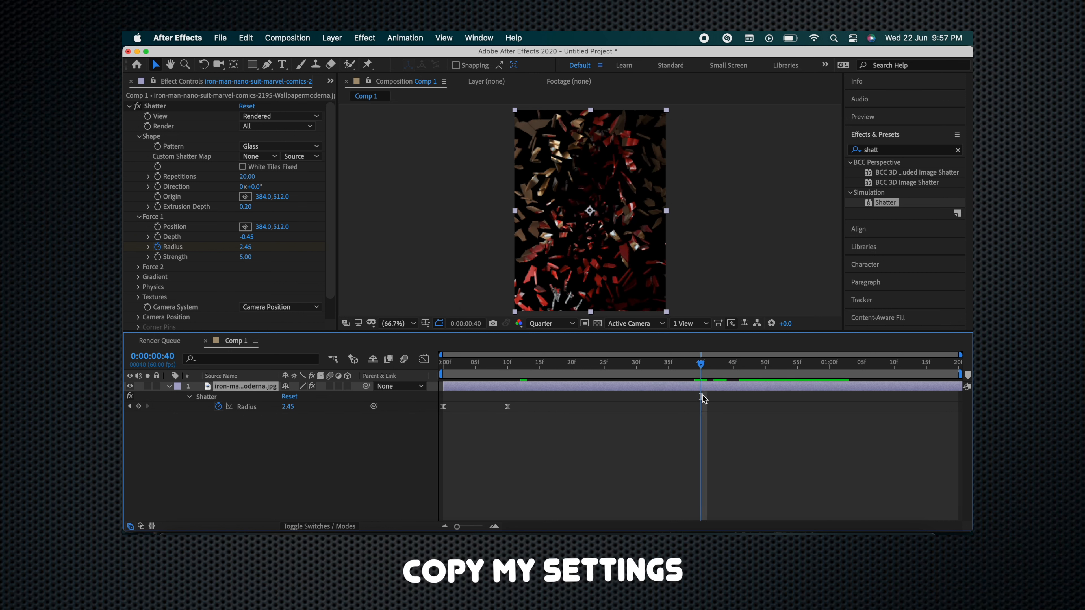
key(super+shift+d)
key(Delete)
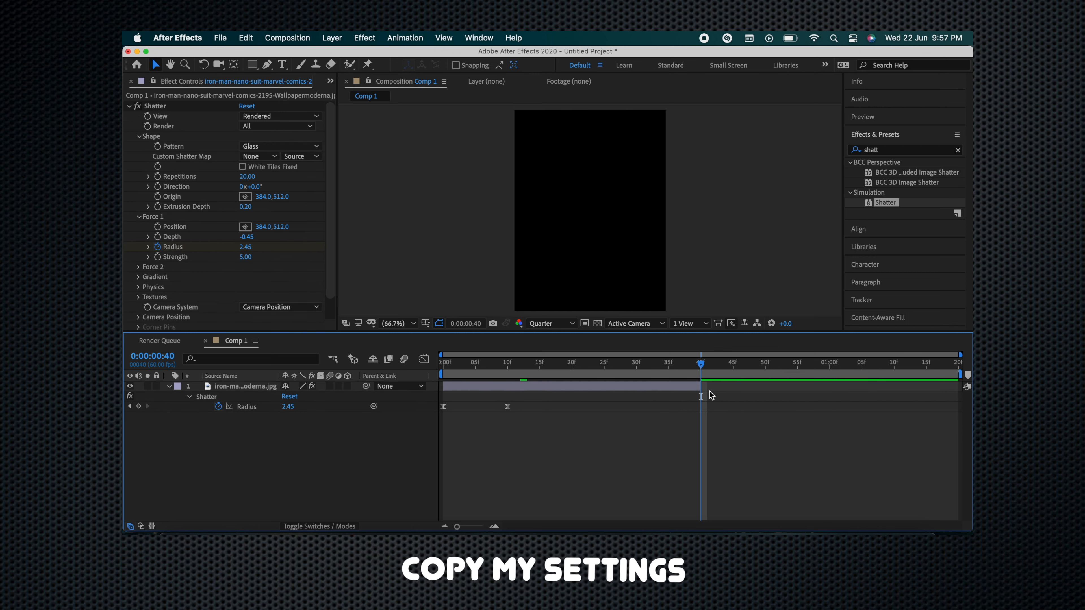
Move the second Radius keyframe to frame 17 and end the work area at frame 40.
drag(507, 406, 555, 411)
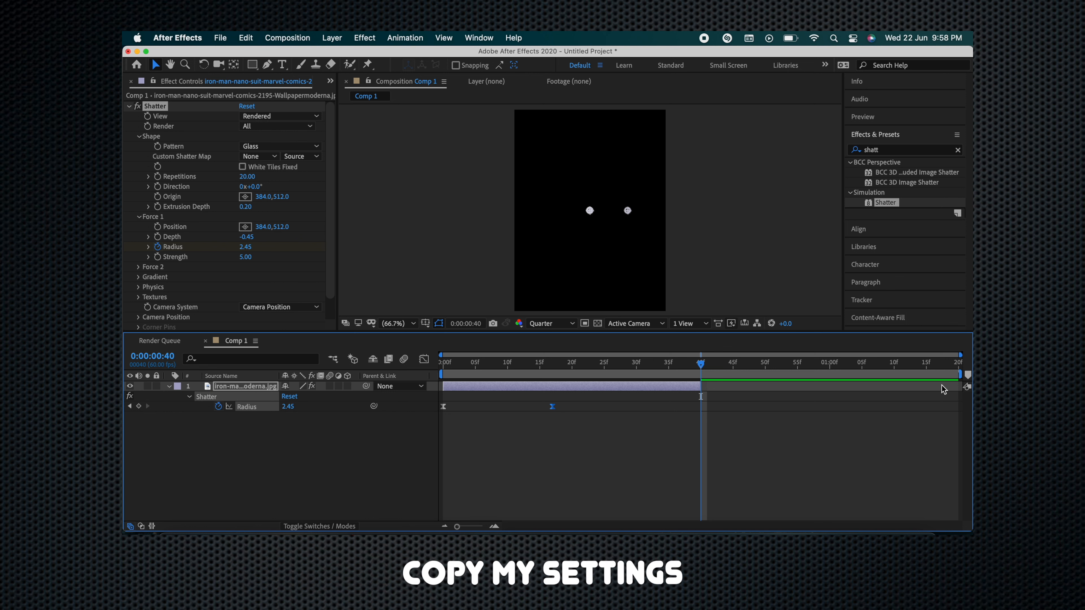
drag(959, 378, 703, 372)
scroll(613, 426, up, 3)
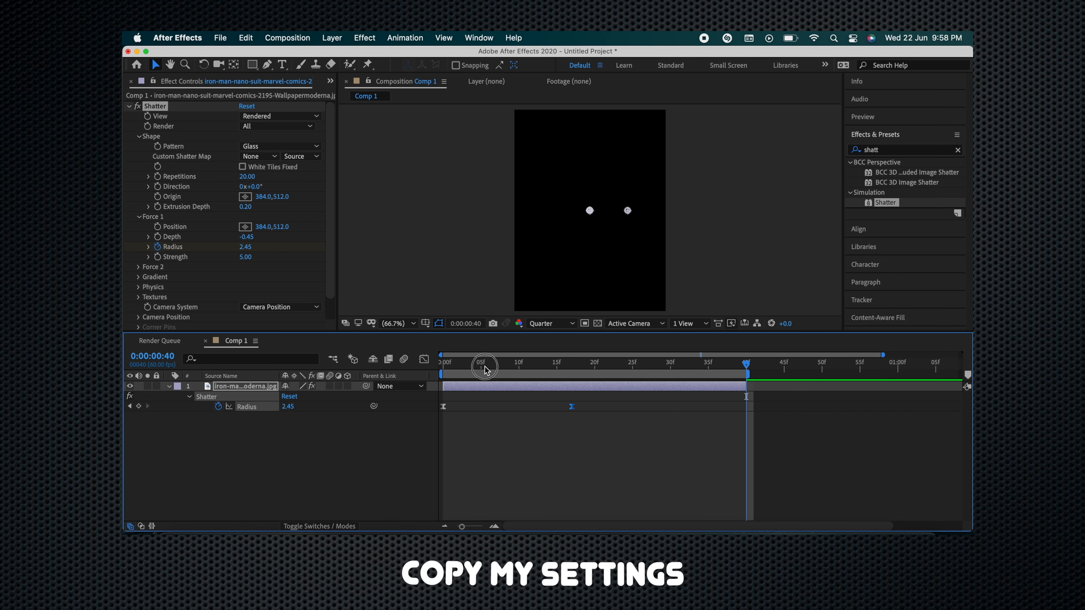
Scrub through and preview the shatter animation within the shortened work area.
mouse_move(485, 370)
mouse_down()
mouse_move(444, 363)
mouse_move(643, 361)
mouse_move(755, 374)
mouse_up()
key(space)
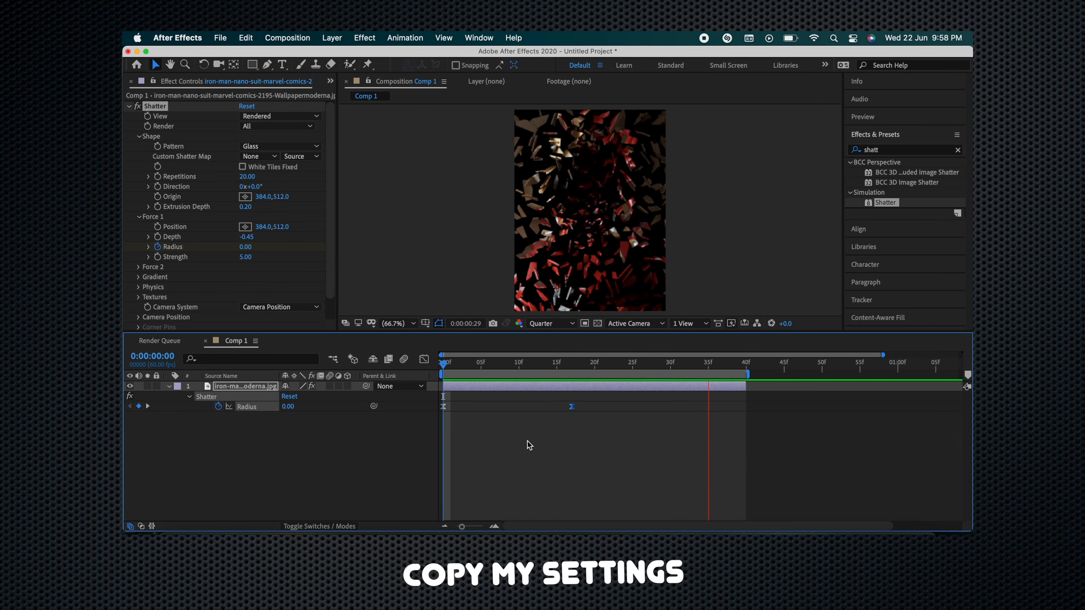
key(space)
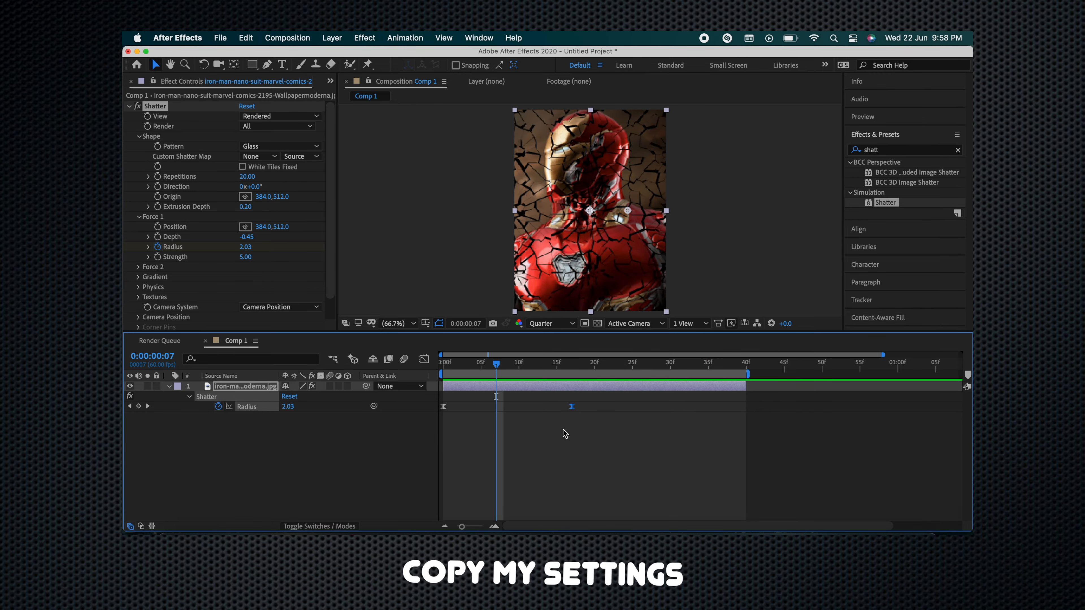
Tighten the shatter timing by moving the second Radius keyframe to frame 15 and finally frame 14, previewing each change.
drag(572, 408, 555, 409)
drag(493, 371, 428, 359)
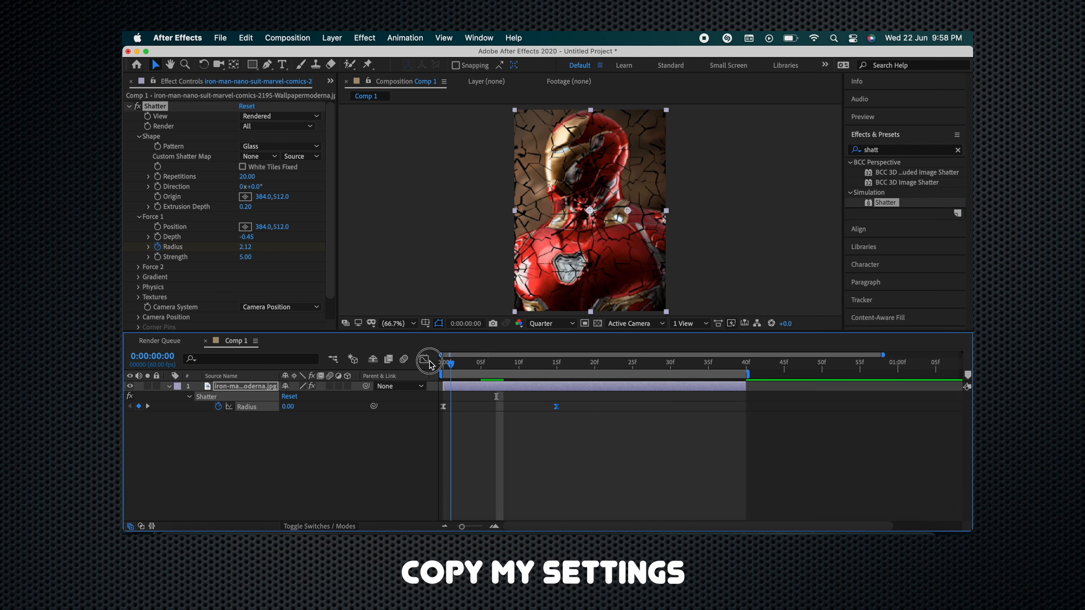
key(space)
key(space)
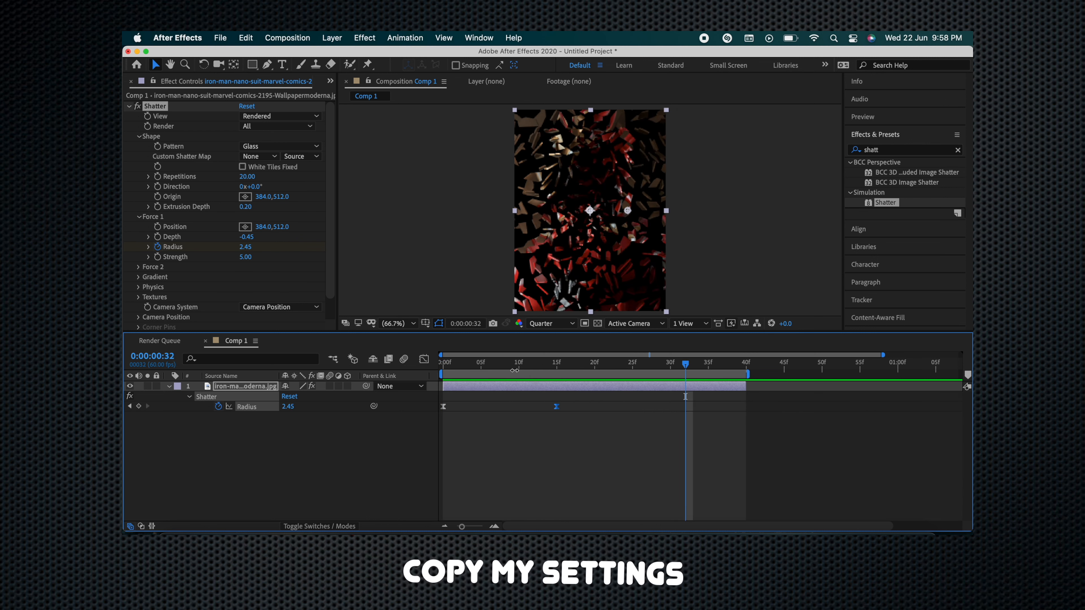
click(549, 408)
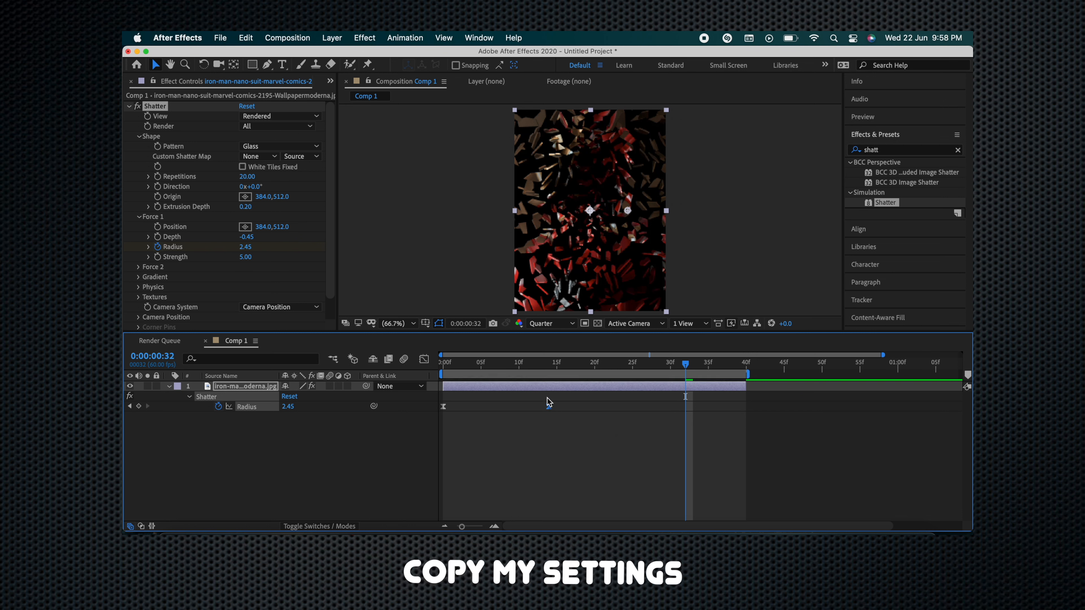
drag(524, 370, 433, 375)
key(space)
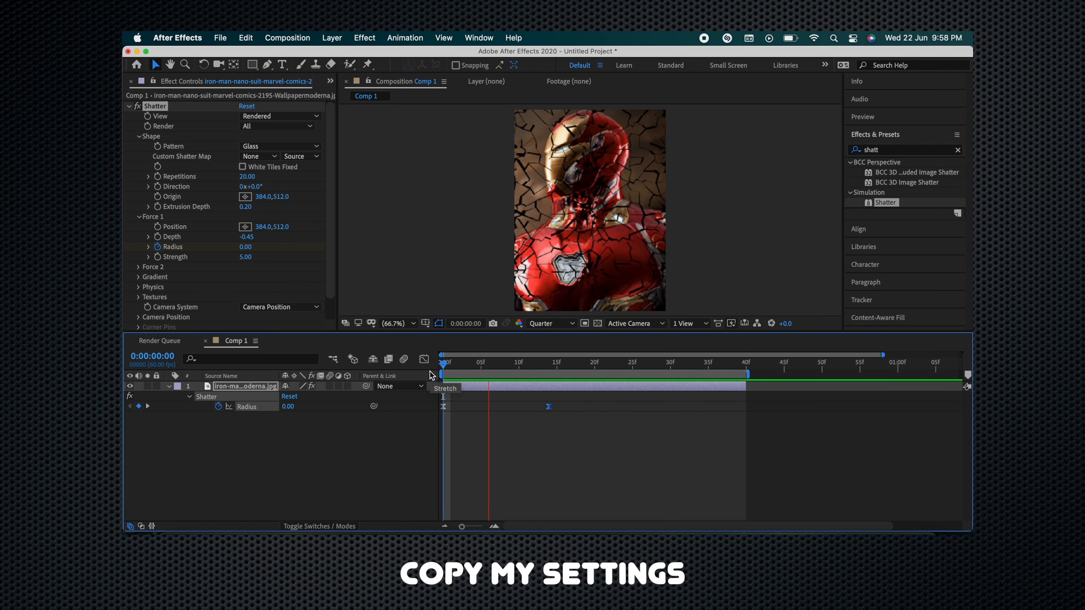
key(space)
Search the effects for "rsmb" and apply RSMB to the Iron Man image layer.
click(880, 149)
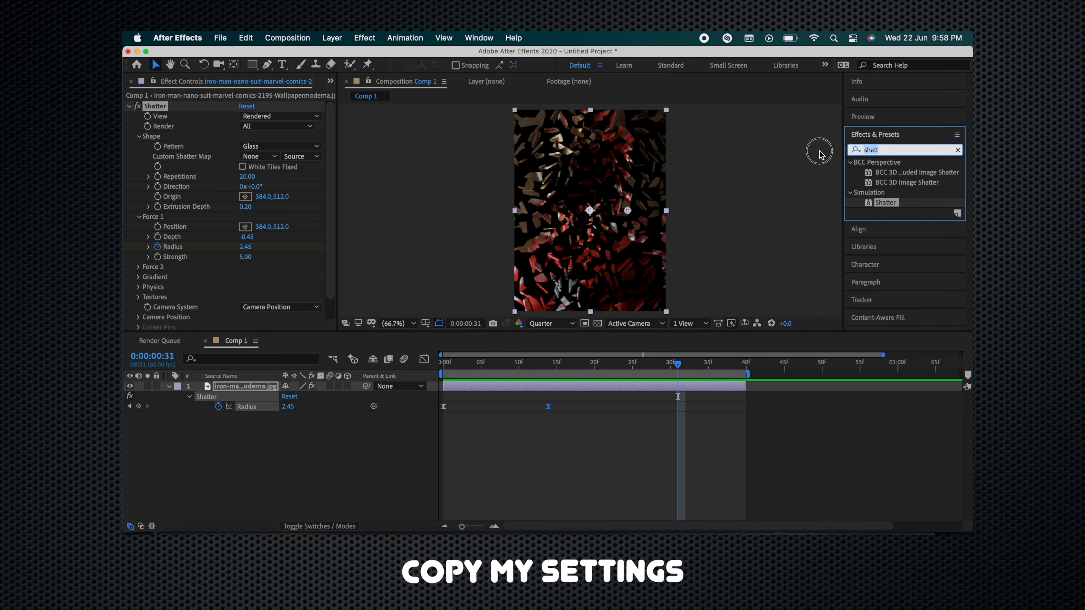
text(rsmb)
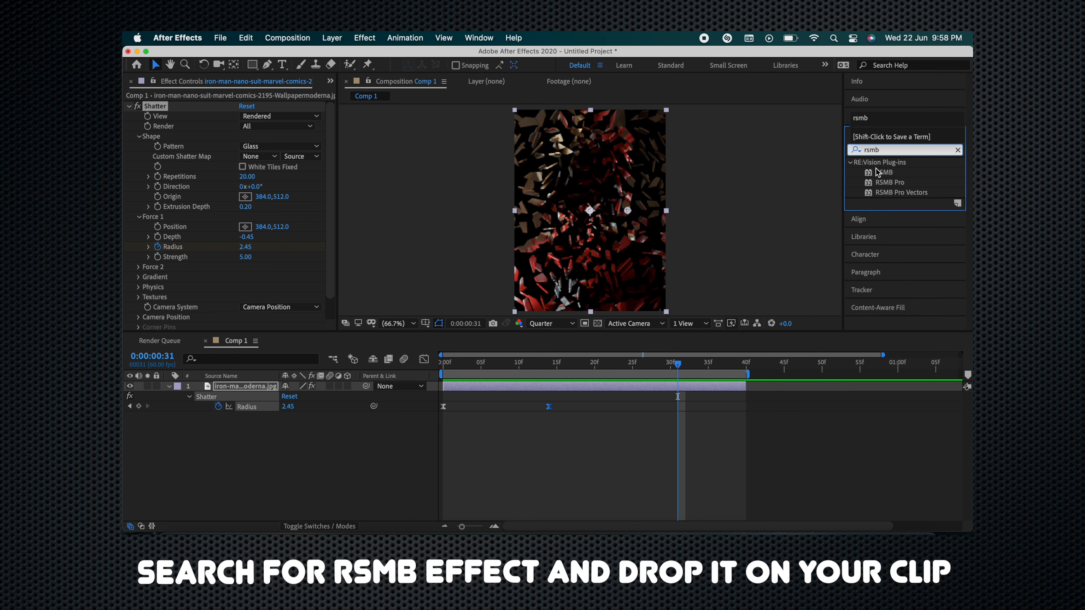
drag(877, 172, 565, 389)
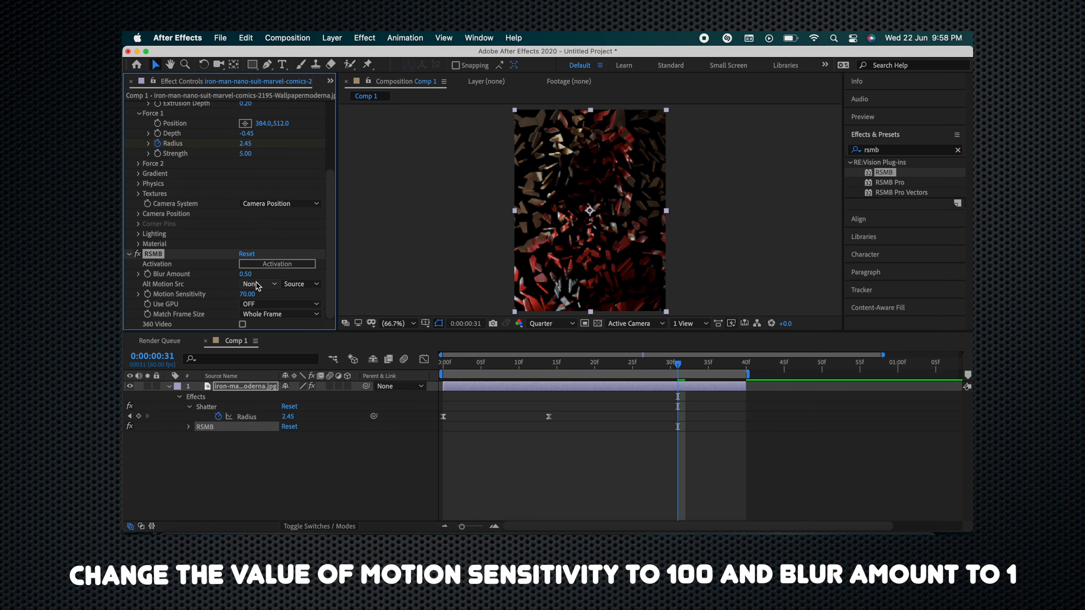
Set RSMB's Motion Sensitivity to 100 and Blur Amount to 1, and preview the motion-blurred shatter.
drag(247, 294, 515, 298)
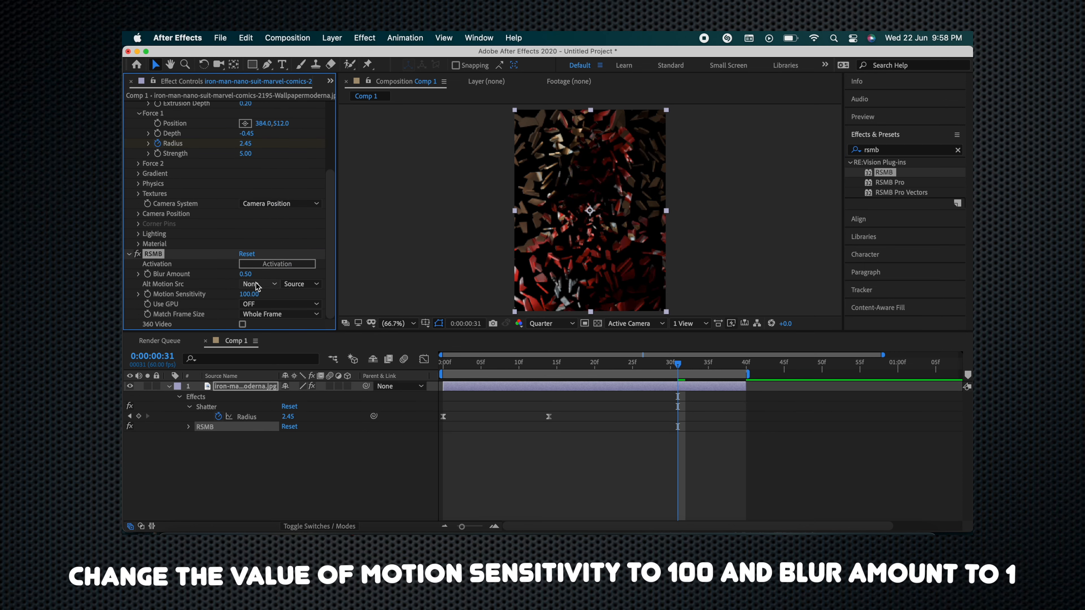
click(246, 275)
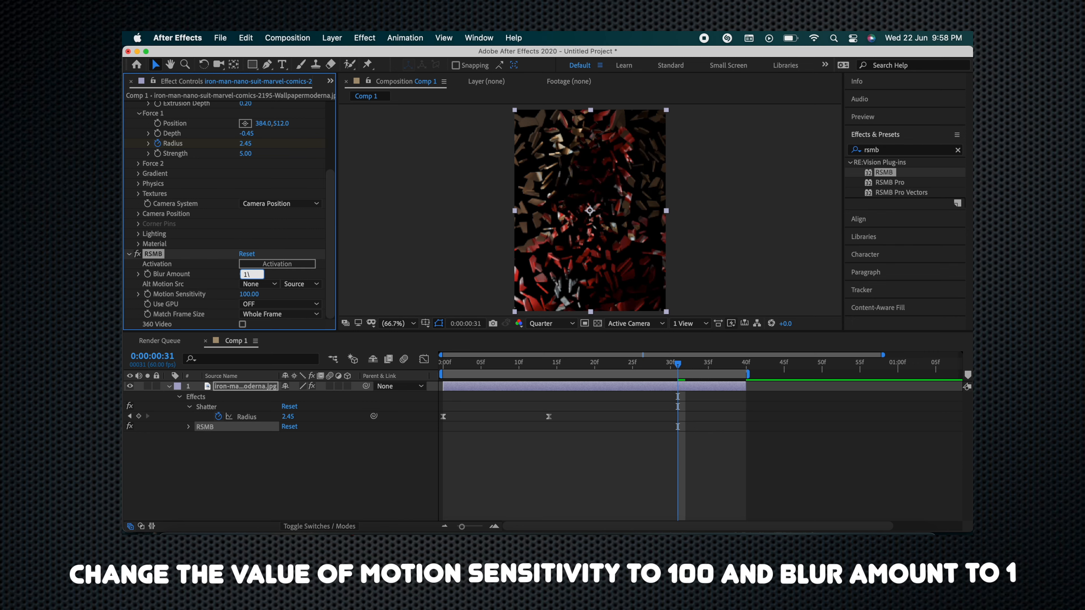
drag(463, 364, 407, 362)
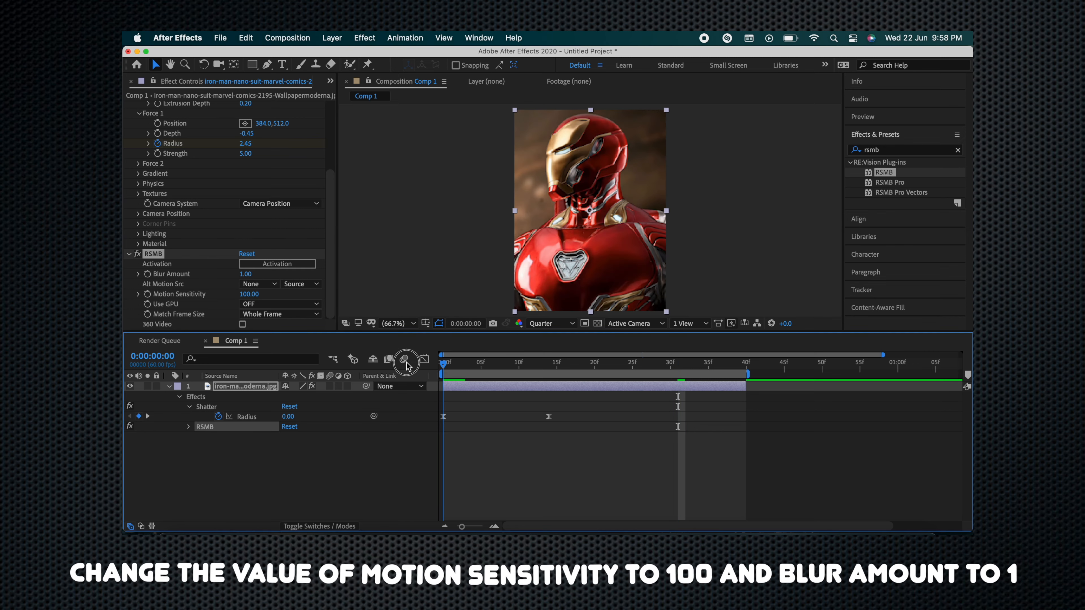
key(space)
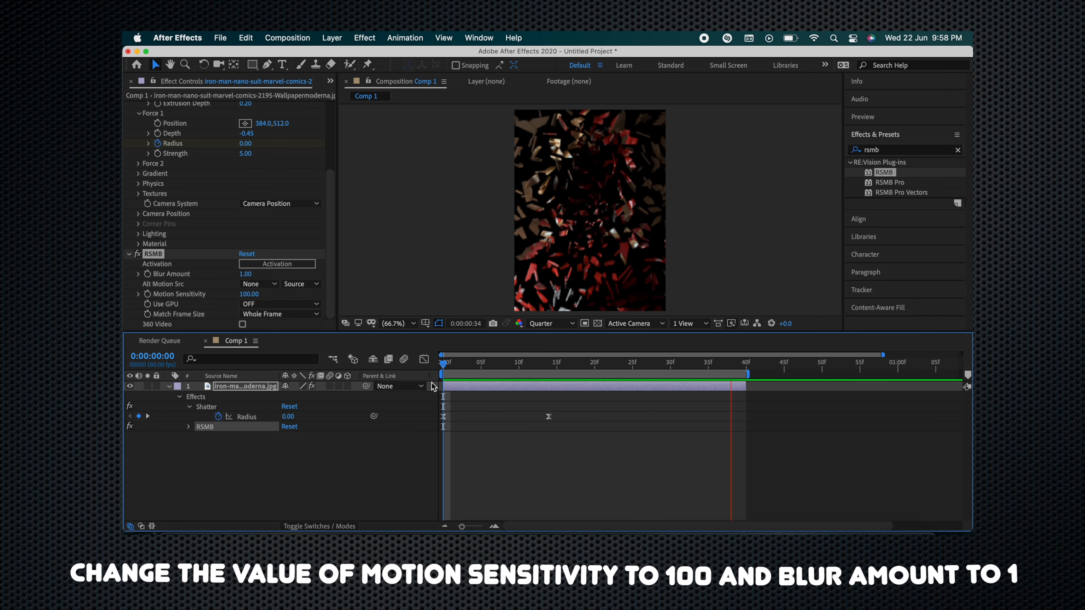
key(space)
Extend the image layer and work area to frame 50, move the second Radius keyframe to frame 16, and preview.
drag(746, 385, 818, 388)
drag(550, 417, 565, 421)
drag(520, 362, 422, 364)
key(space)
Stretch the first Radius keyframe's easing handle in the graph editor out to about frame 16 for a slower start, previewing the easing.
click(423, 360)
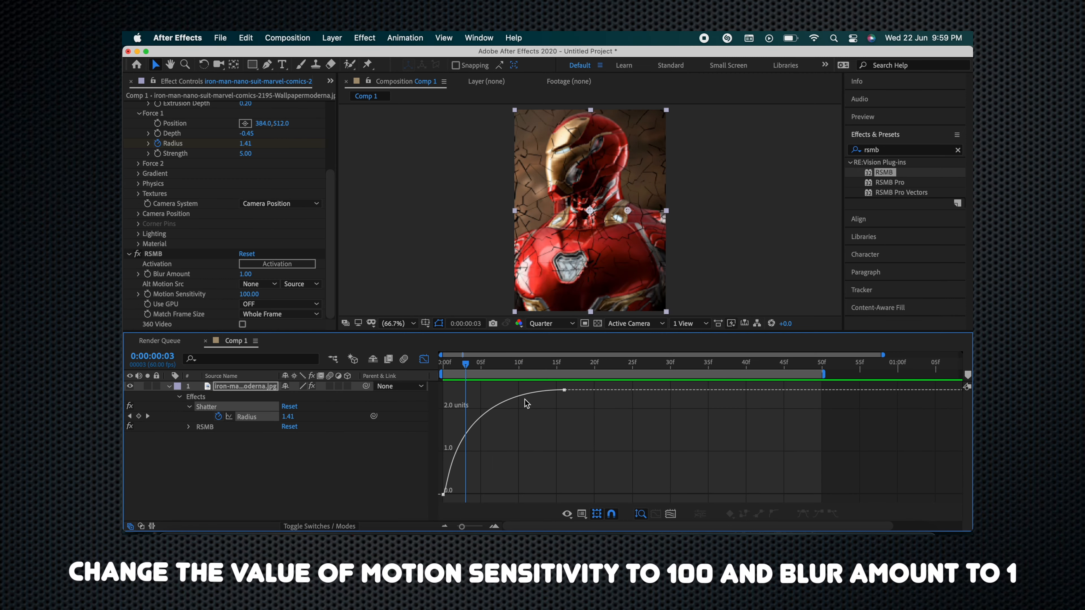
drag(450, 494, 486, 494)
key(space)
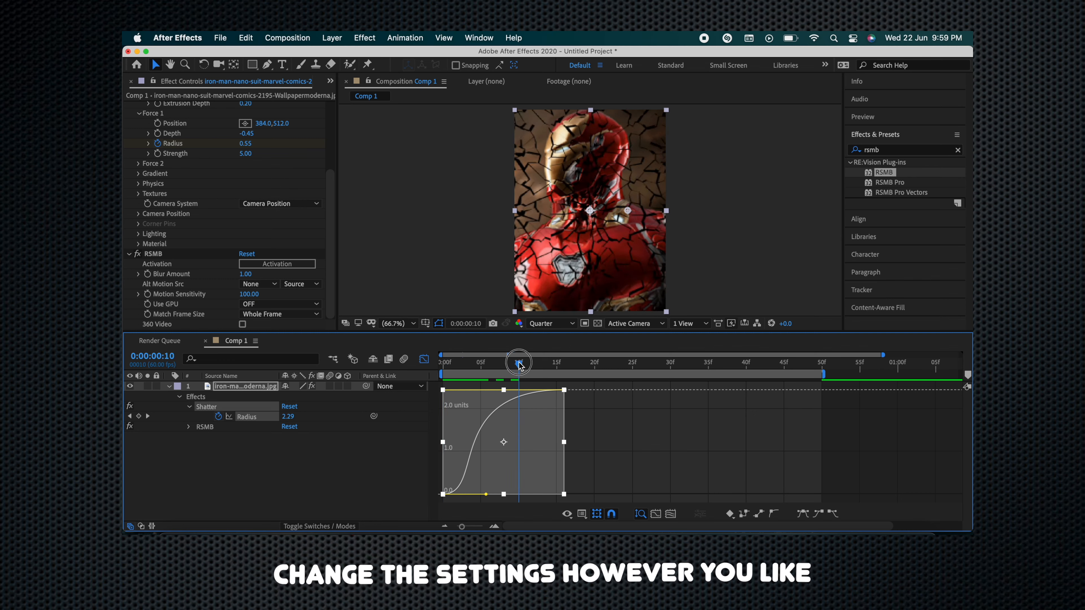
click(482, 444)
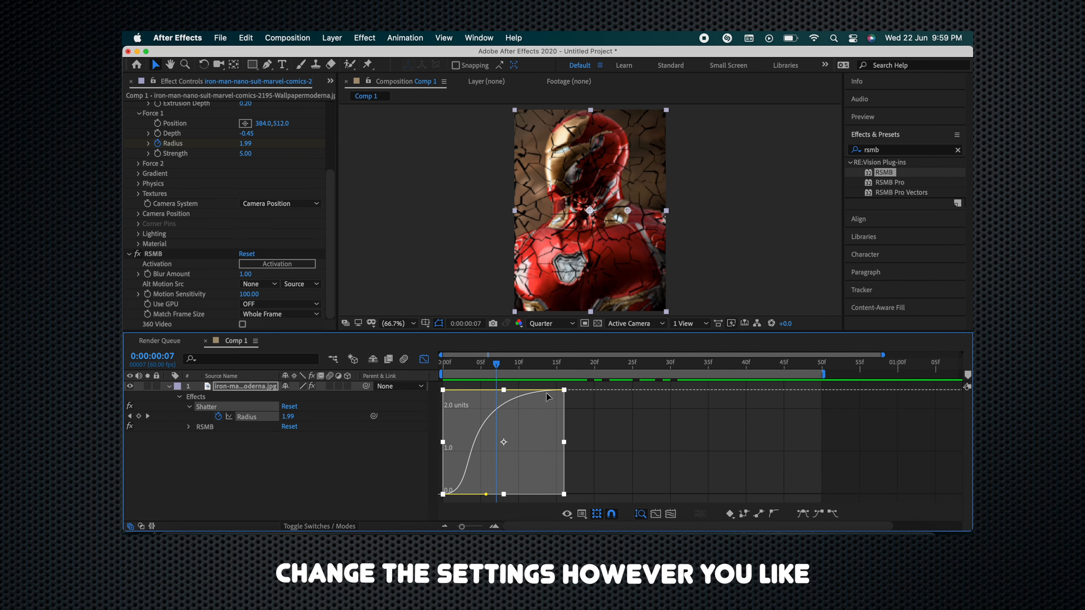
drag(485, 494, 564, 495)
key(space)
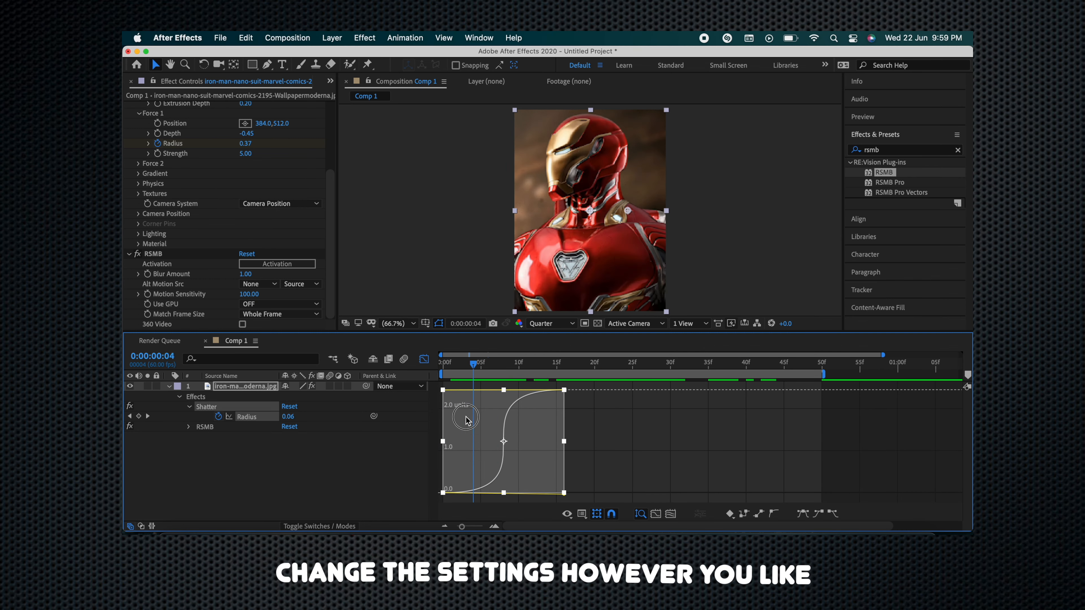
key(space)
Stretch the Radius curve in the graph editor so its last keyframe sits at about frame 29, and preview the finished shatter.
drag(564, 494, 594, 495)
drag(496, 364, 612, 381)
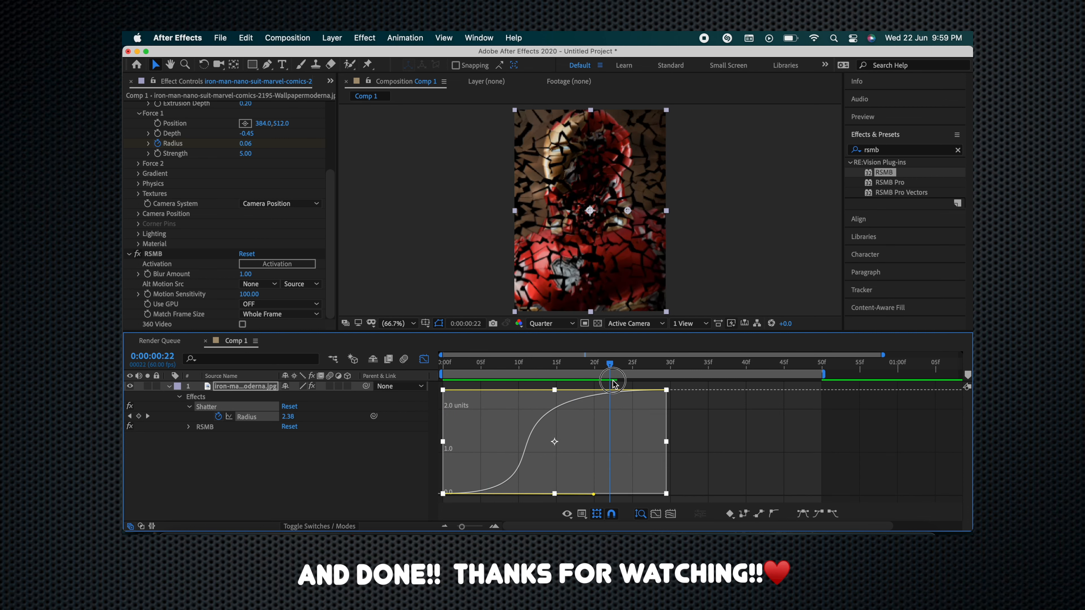
key(space)
click(424, 359)
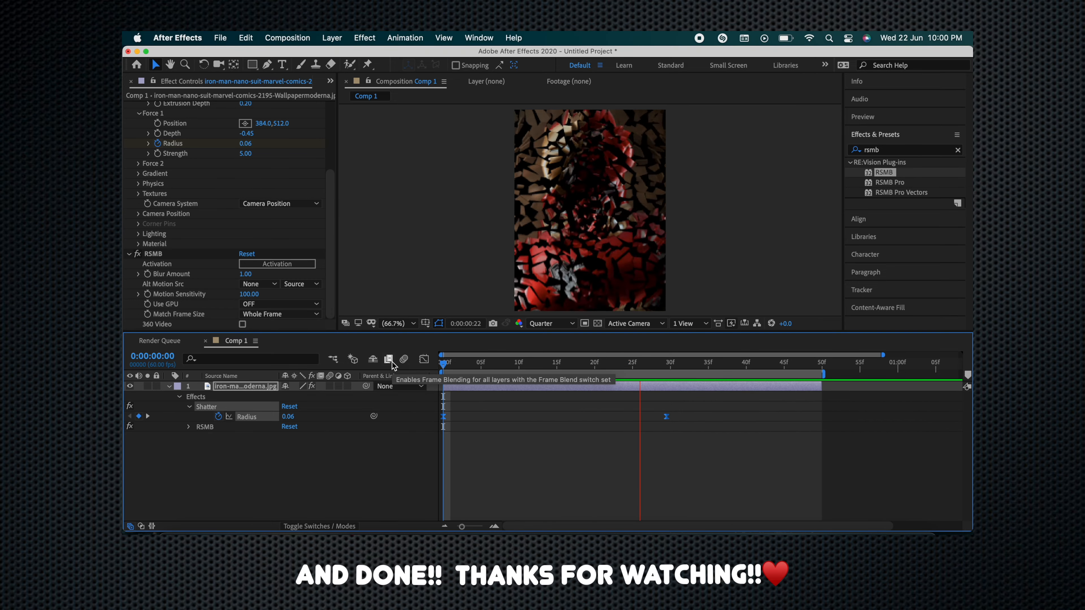